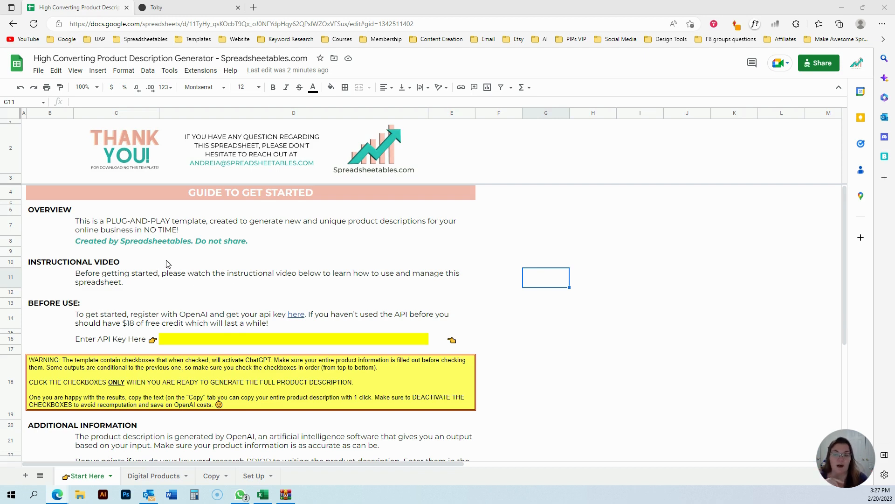
# Open the OpenAI API keys page from the guide's link and revoke the two oldest secret keys.
pyautogui.moveTo(296, 316)
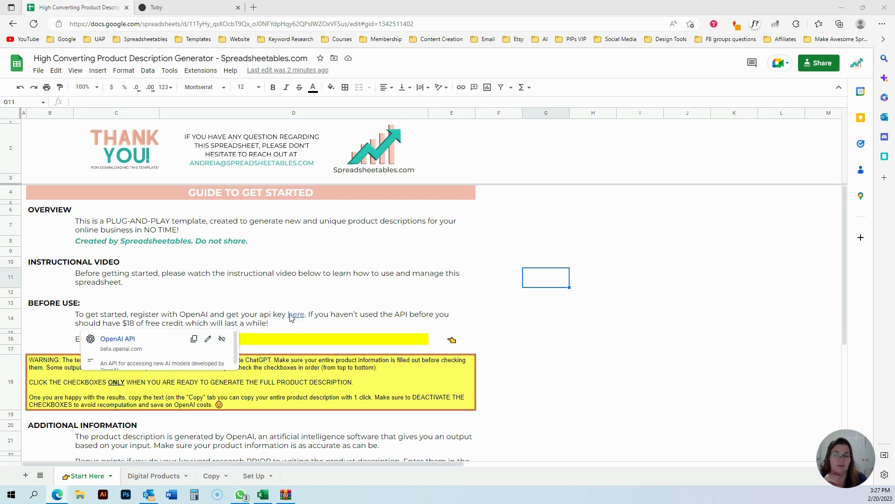
pyautogui.click(135, 340)
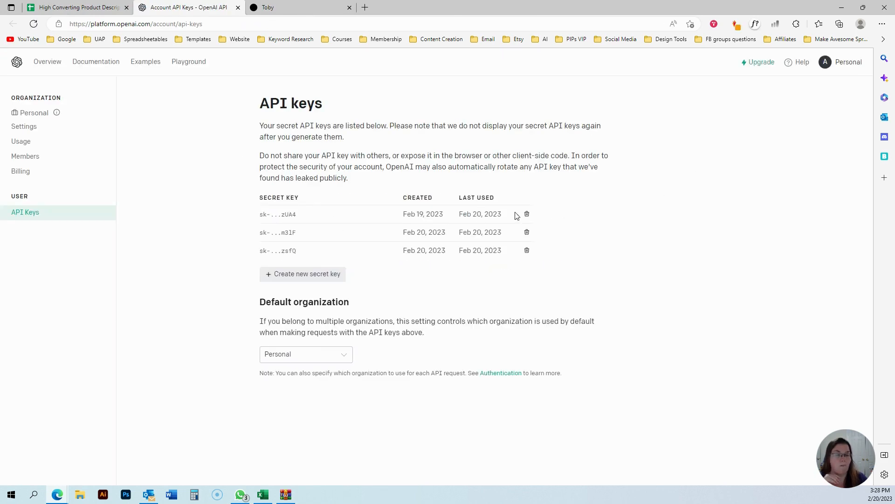
pyautogui.click(527, 214)
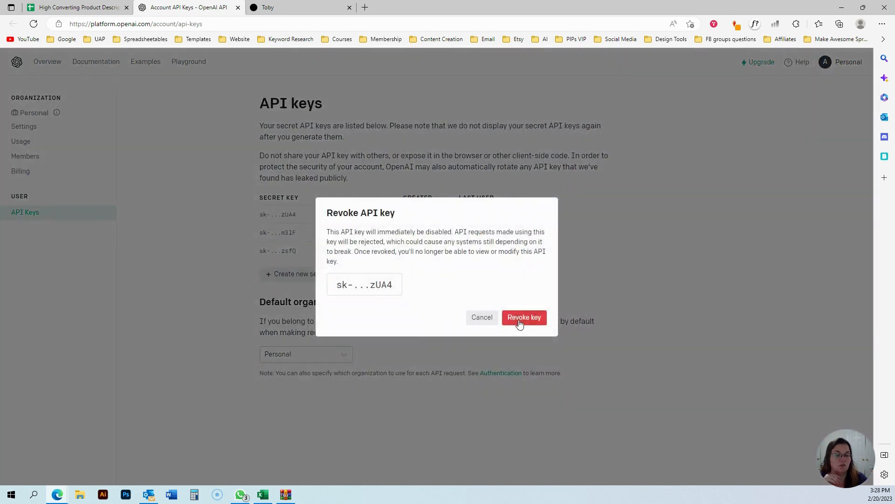
pyautogui.click(521, 317)
pyautogui.click(527, 214)
pyautogui.click(525, 317)
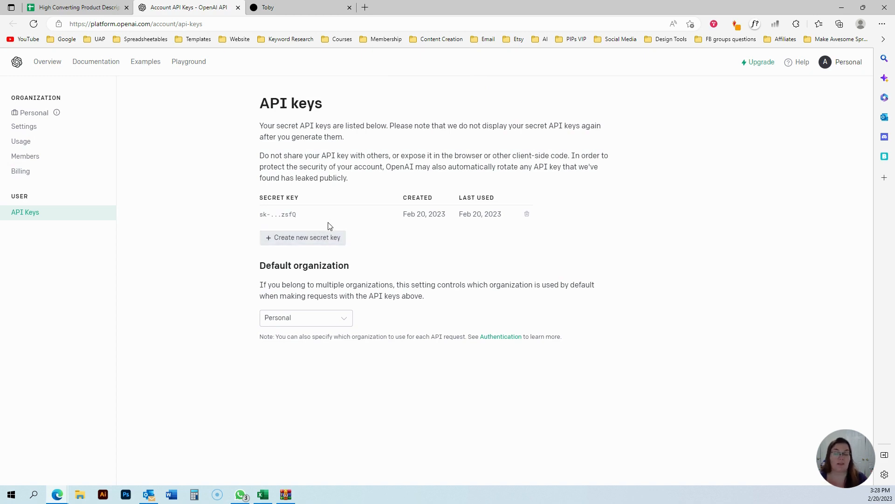
# Review the account's API usage page and go back to the API keys list.
pyautogui.click(21, 146)
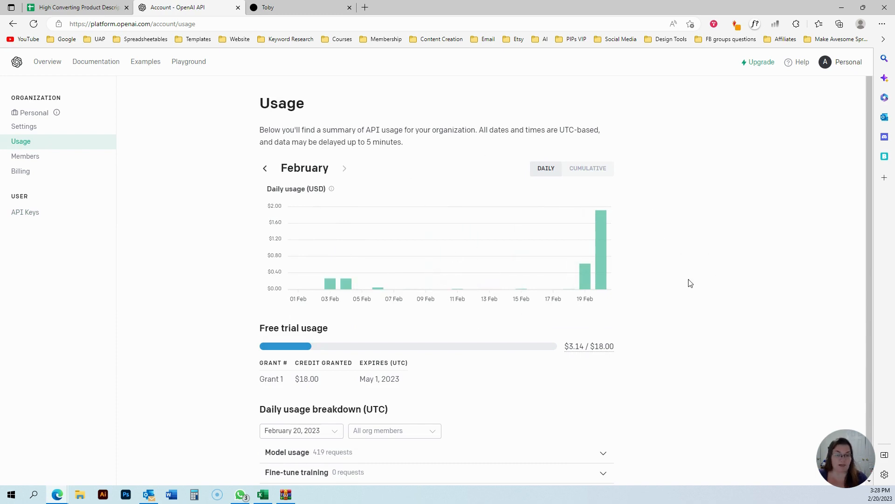
pyautogui.scroll(-1, 690, 284)
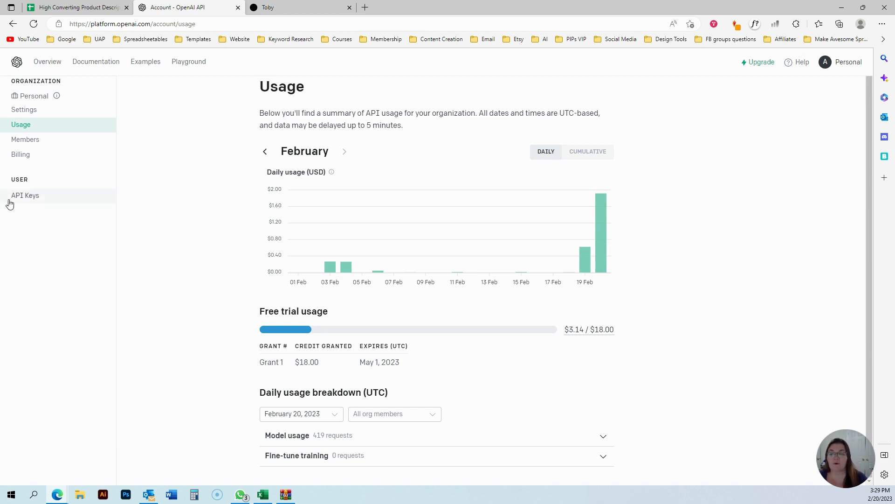
pyautogui.click(857, 63)
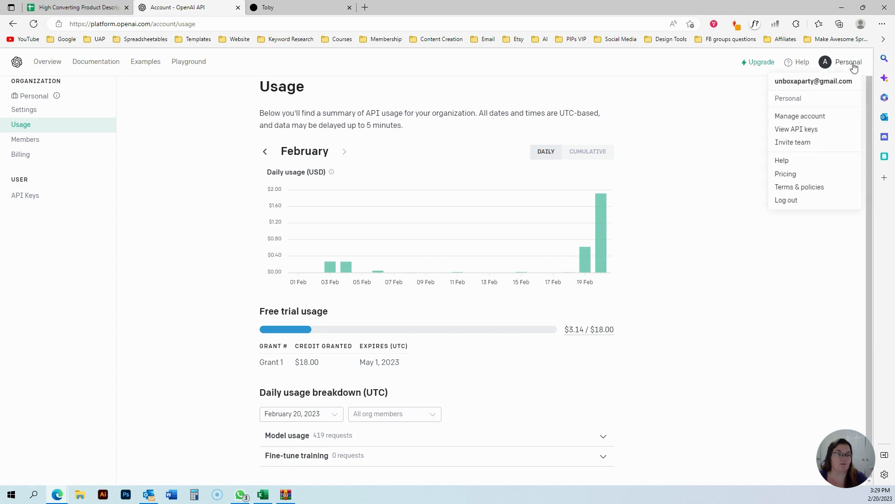
pyautogui.click(788, 128)
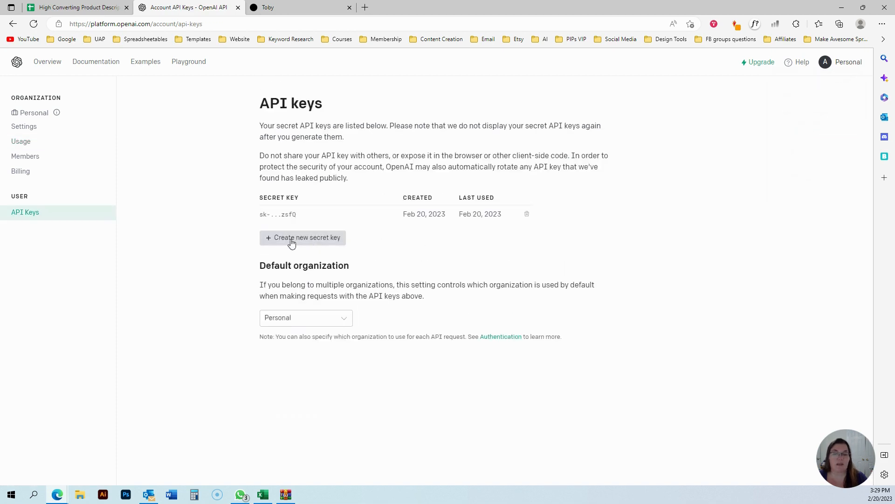
# Return to the spreadsheet's guide sheet and inspect the API key entry cell.
pyautogui.click(77, 9)
pyautogui.click(192, 338)
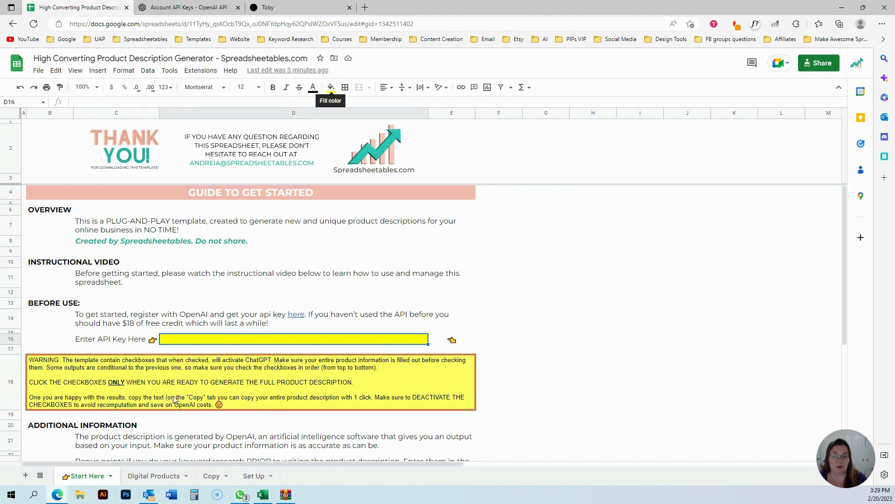
pyautogui.click(608, 350)
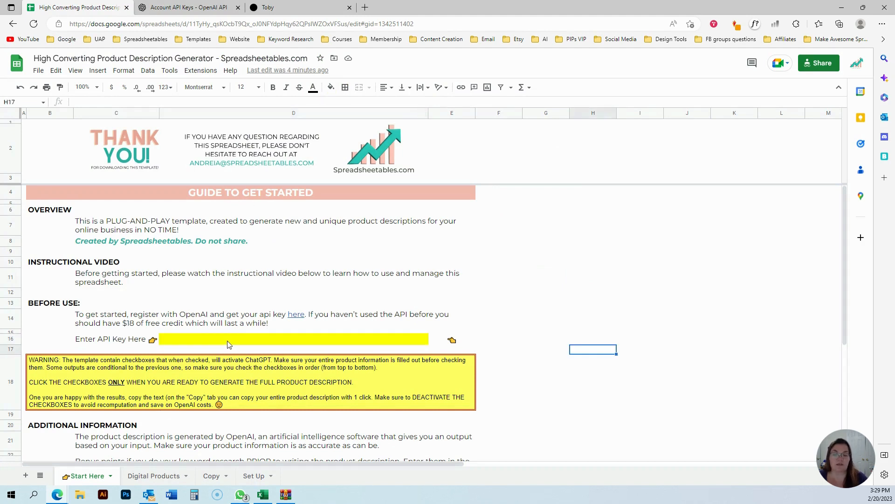
pyautogui.click(228, 343)
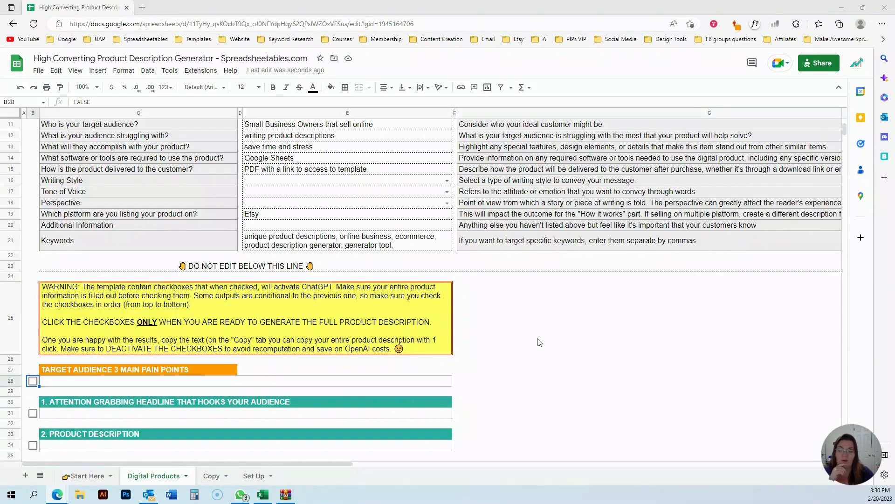
# Review the product information questions and their input cells on the Digital Products sheet.
pyautogui.scroll(3, 525, 343)
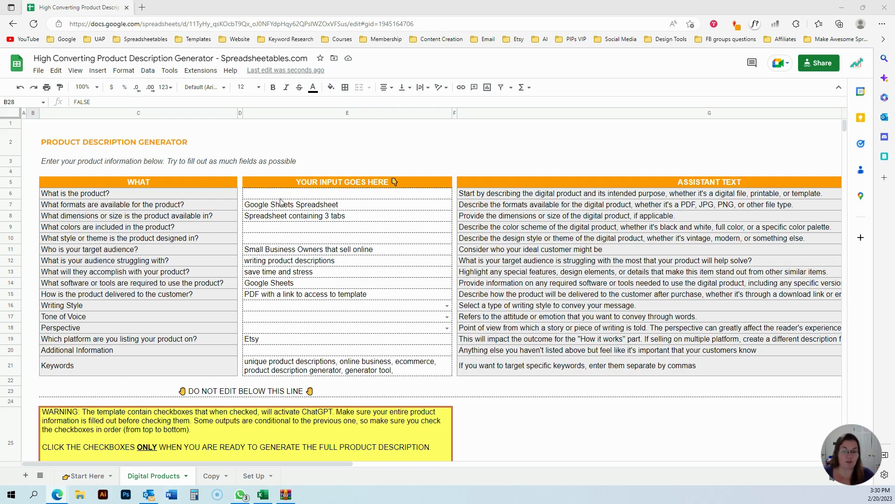
pyautogui.moveTo(284, 198); pyautogui.dragTo(317, 378)
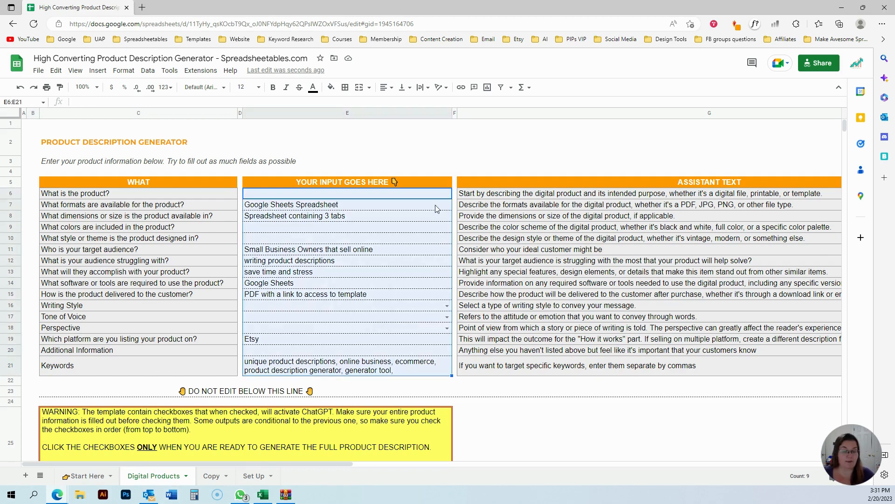
pyautogui.click(392, 198)
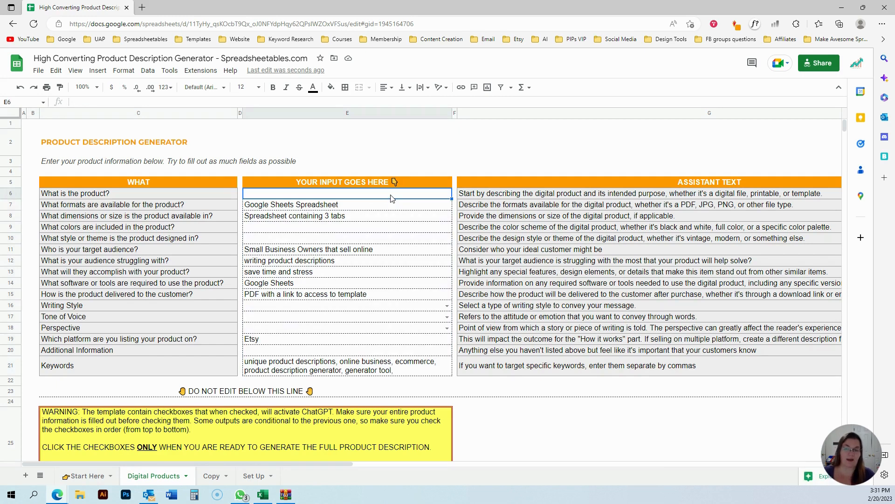
pyautogui.click(368, 210)
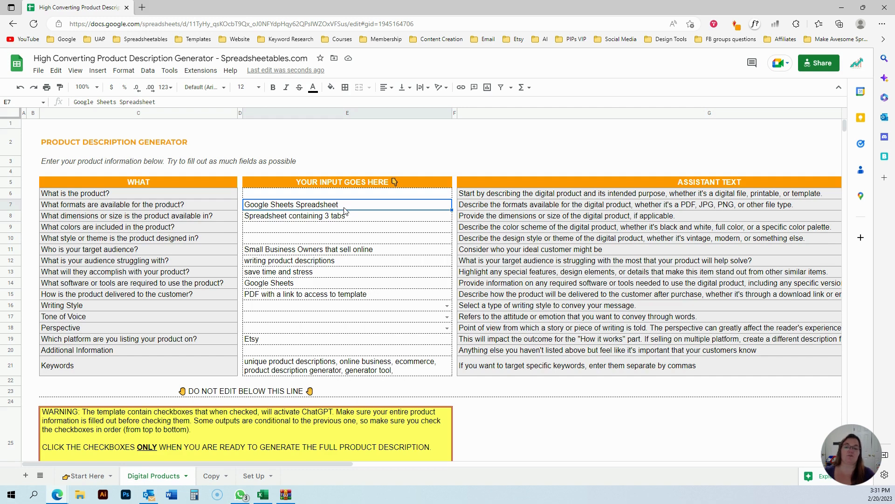
pyautogui.click(154, 220)
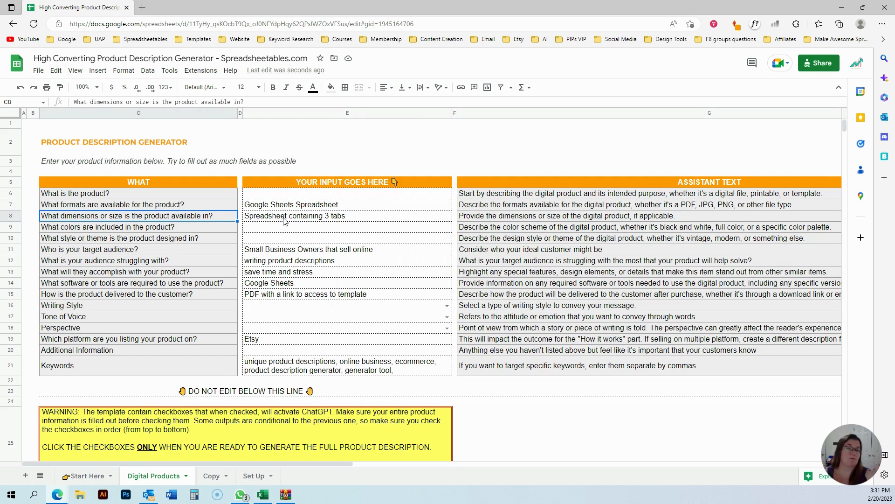
pyautogui.click(264, 230)
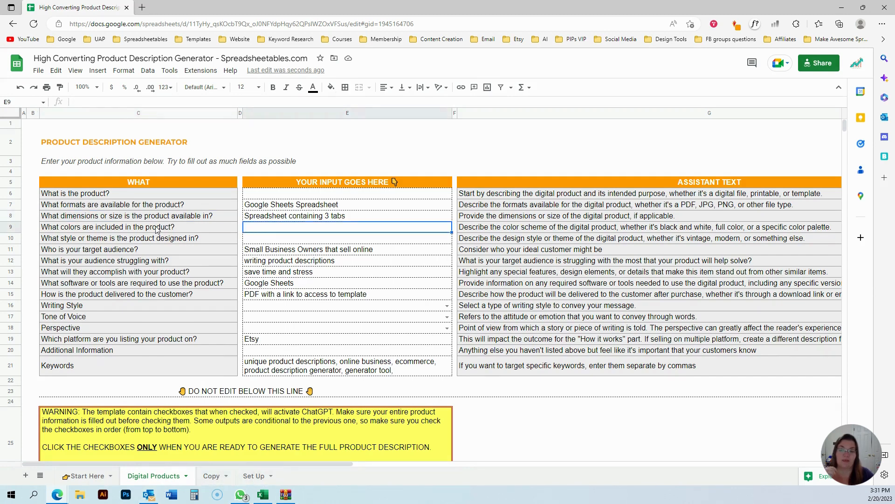
pyautogui.click(138, 230)
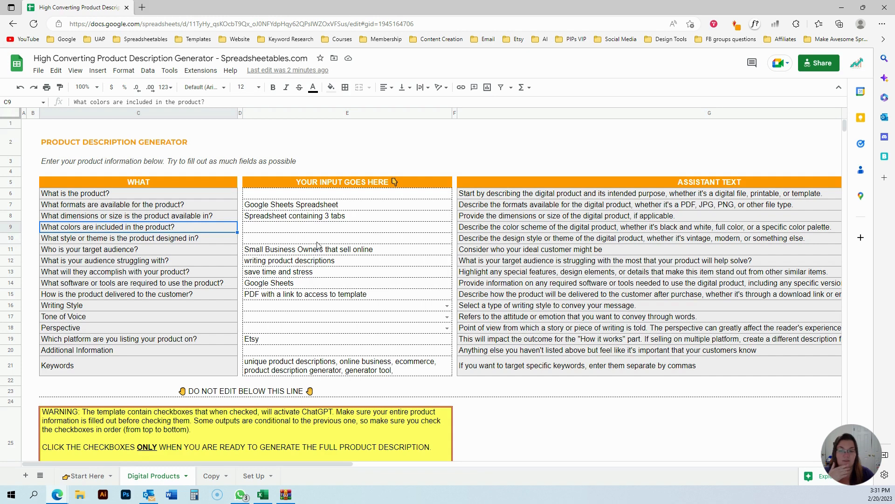
pyautogui.click(85, 239)
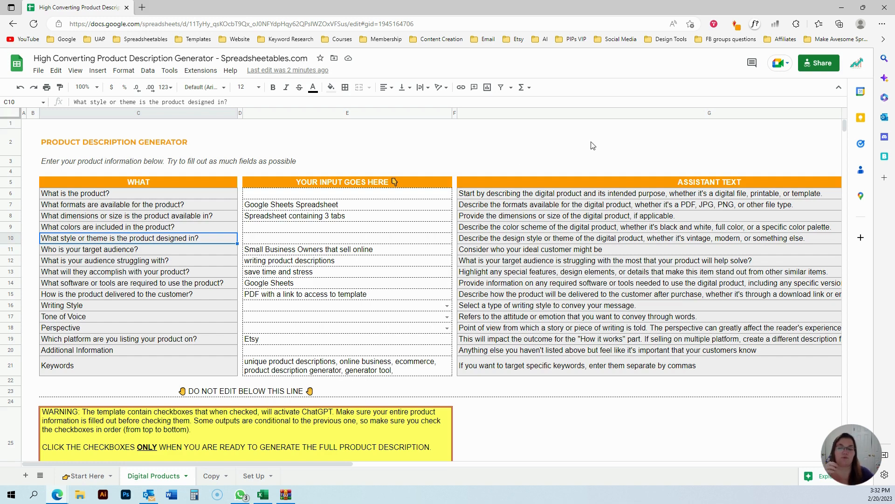
pyautogui.click(279, 230)
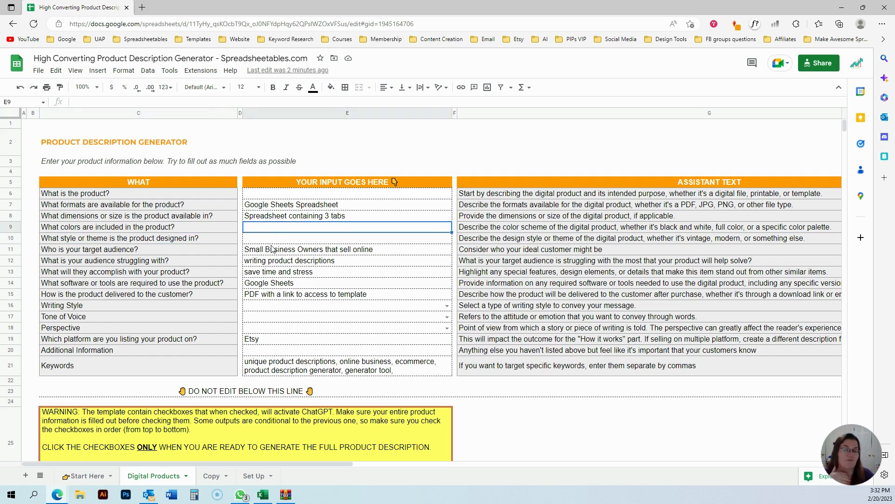
# Answer "What is the product?" with Product Description Generator.
pyautogui.click(265, 197)
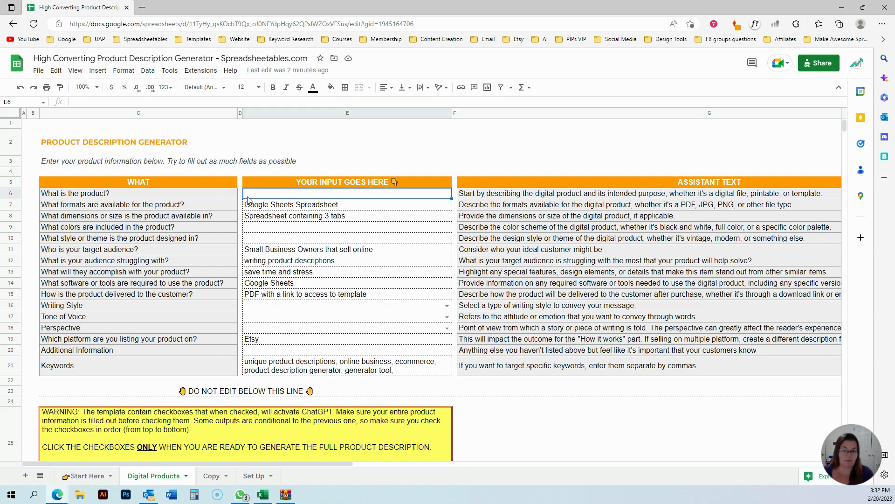
pyautogui.write('Produt')
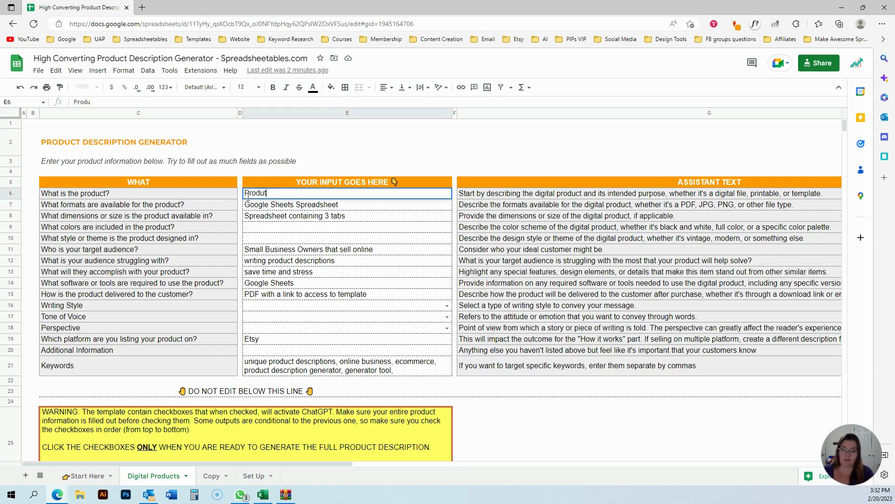
pyautogui.press('BackSpace')
pyautogui.write('ct Description ')
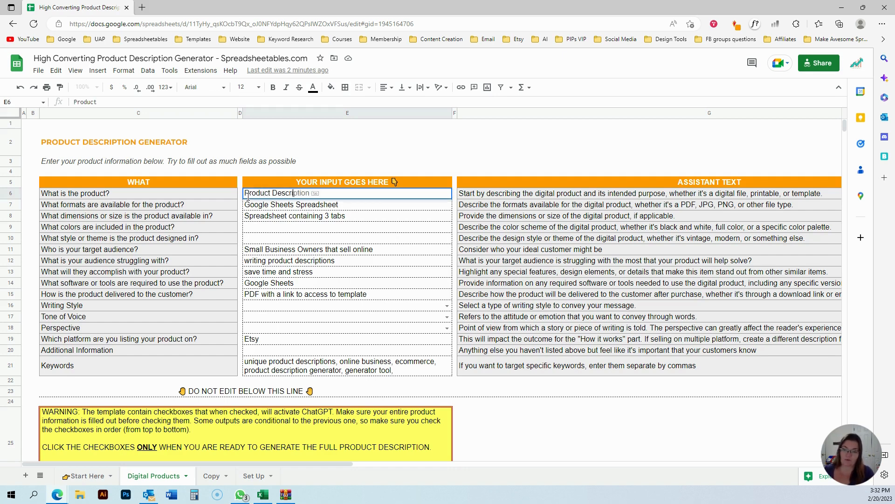
pyautogui.write('Generator')
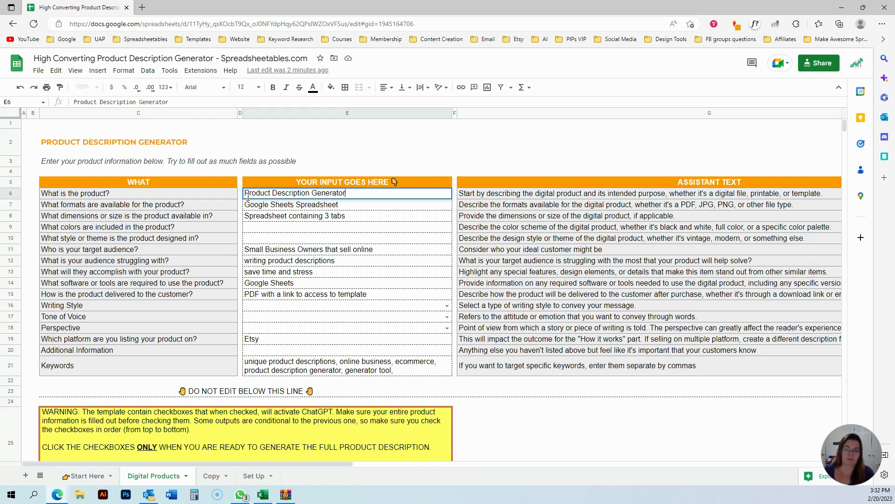
pyautogui.press('Return')
# Browse the Set Up sheet's Target Audience, Writing Style and Tone of Voice option lists.
pyautogui.click(214, 203)
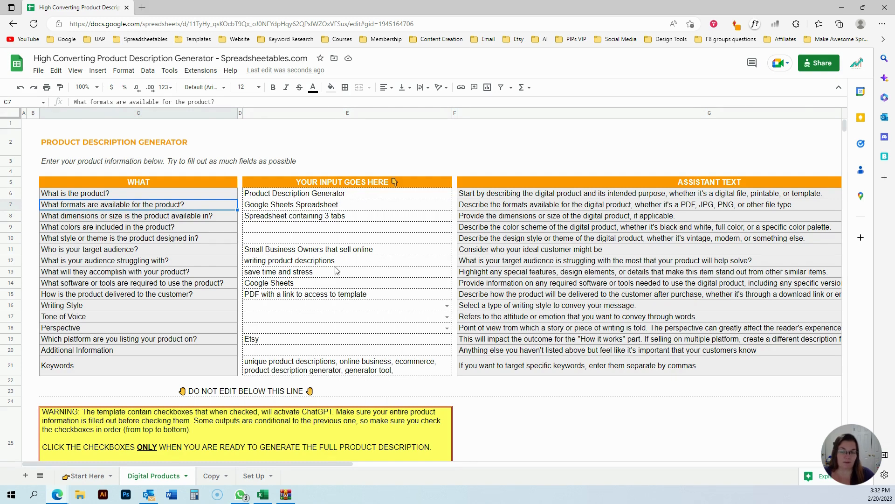
pyautogui.click(266, 230)
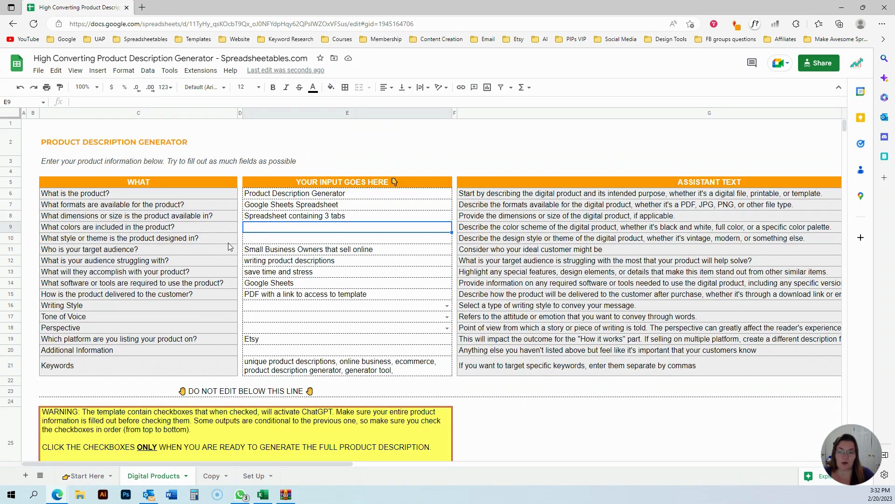
pyautogui.click(133, 251)
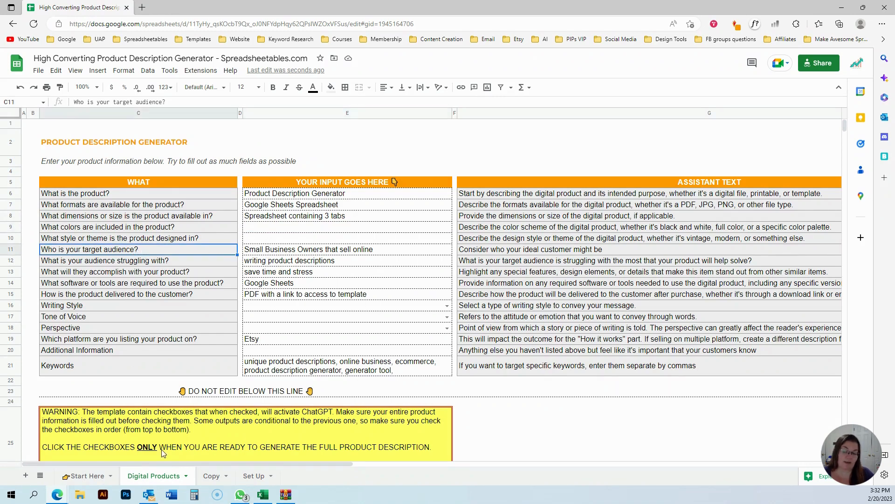
pyautogui.click(252, 478)
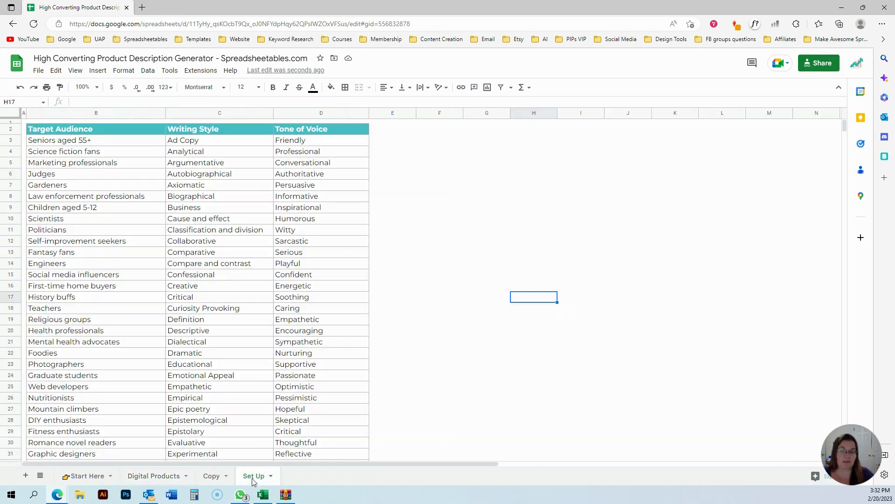
pyautogui.click(69, 132)
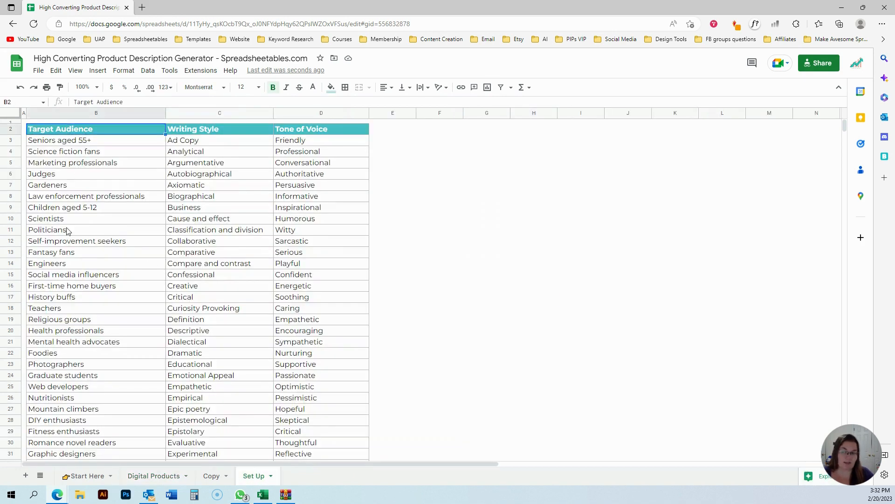
pyautogui.scroll(-8, 67, 230)
pyautogui.scroll(8, 66, 230)
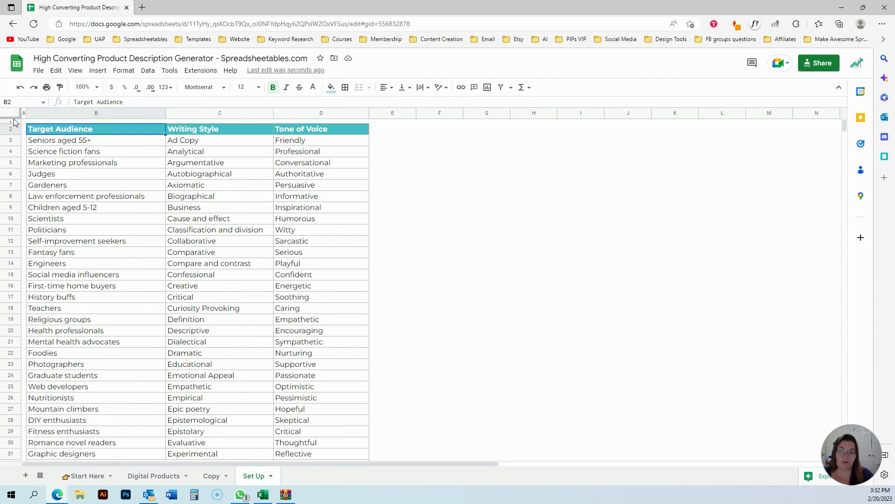
# Freeze the Set Up sheet's first two rows and switch back to the Digital Products sheet.
pyautogui.moveTo(14, 117); pyautogui.dragTo(14, 140)
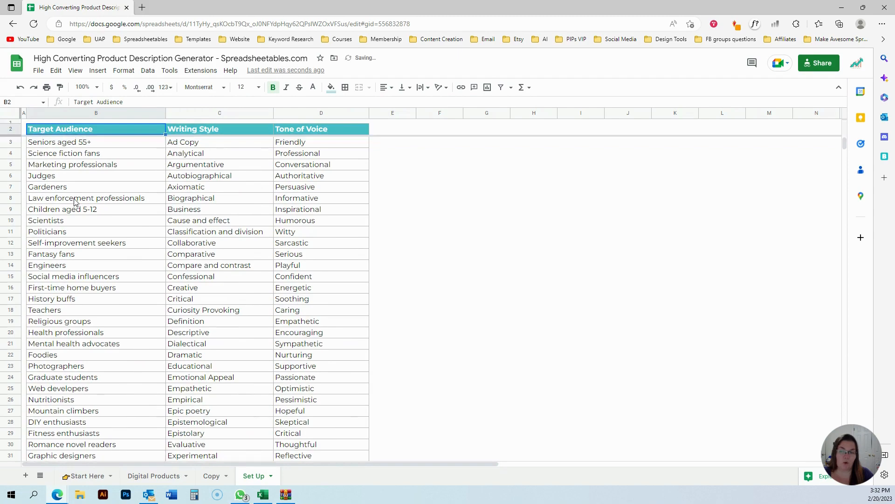
pyautogui.click(75, 199)
pyautogui.scroll(-18, 93, 293)
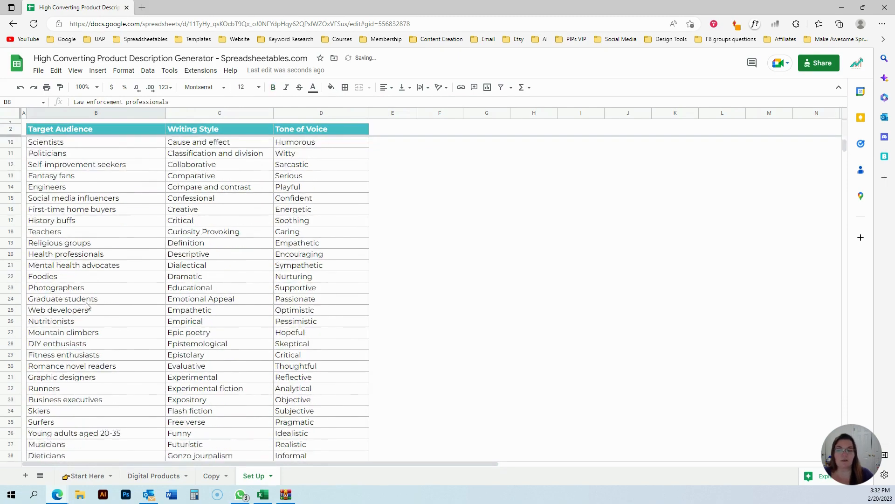
pyautogui.scroll(-13, 89, 304)
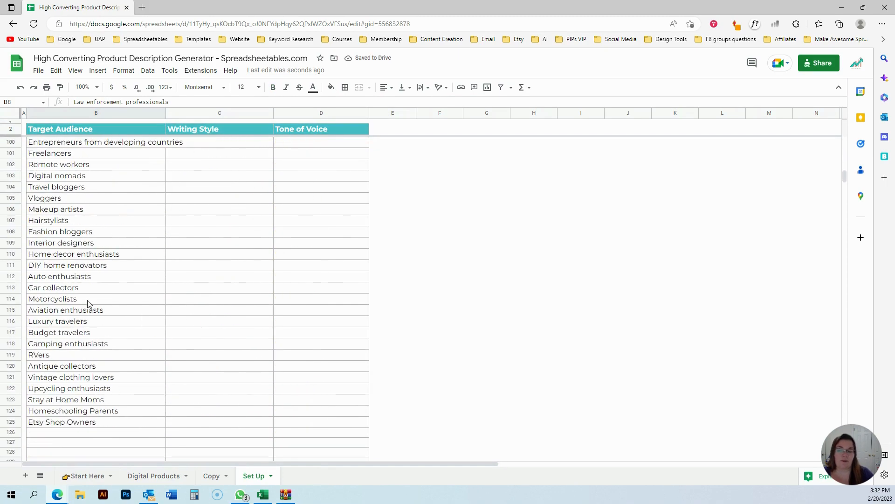
pyautogui.scroll(16, 90, 305)
pyautogui.scroll(16, 91, 306)
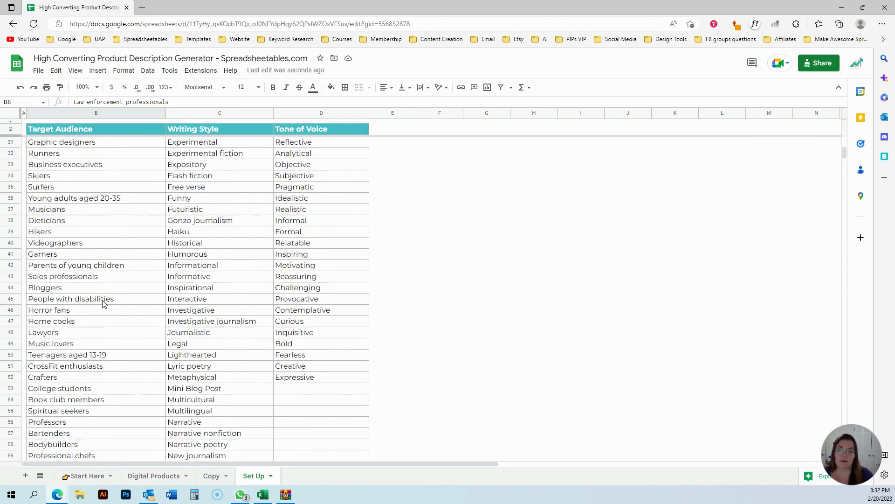
pyautogui.click(149, 479)
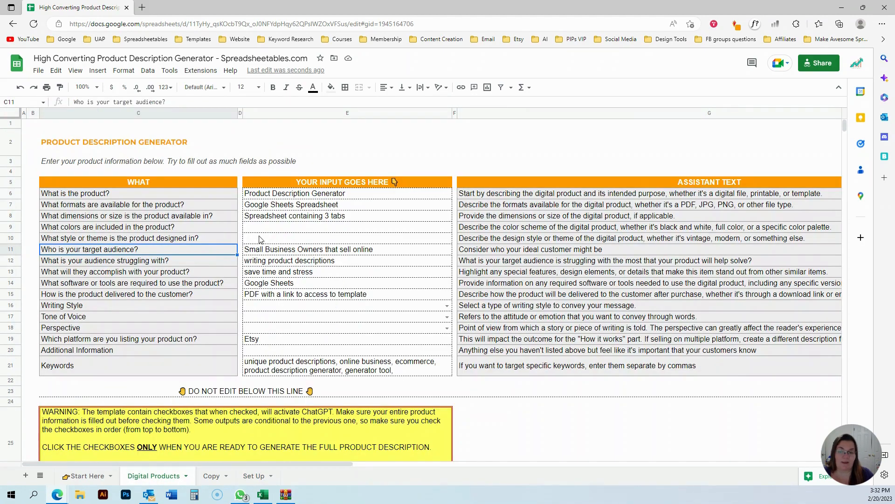
# Review the target audience, audience struggle, goal and tools answers already entered on the Digital Products sheet.
pyautogui.click(262, 251)
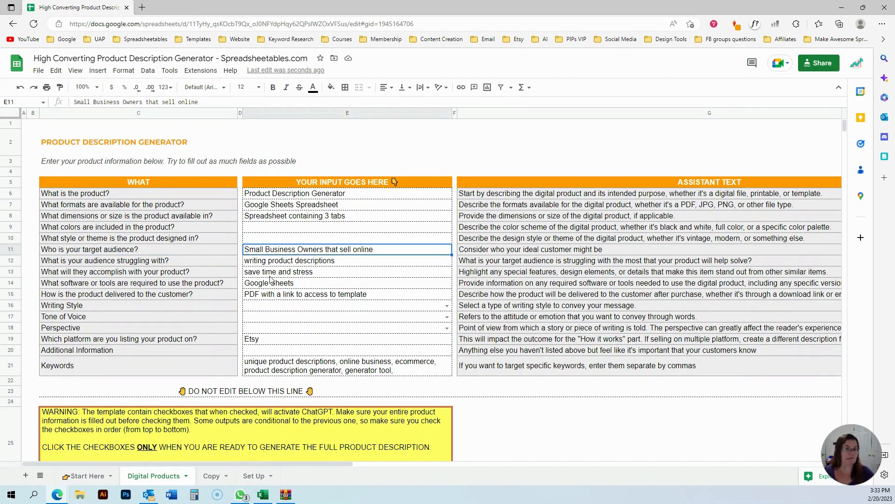
pyautogui.click(111, 262)
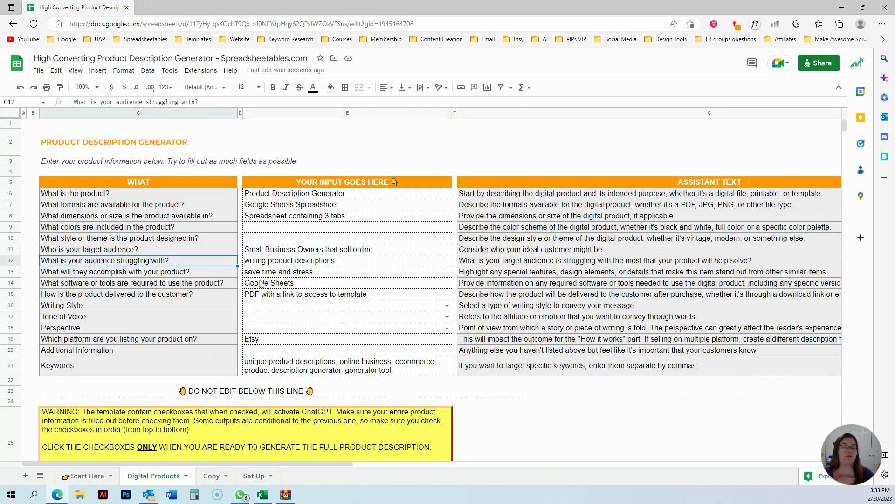
pyautogui.click(334, 264)
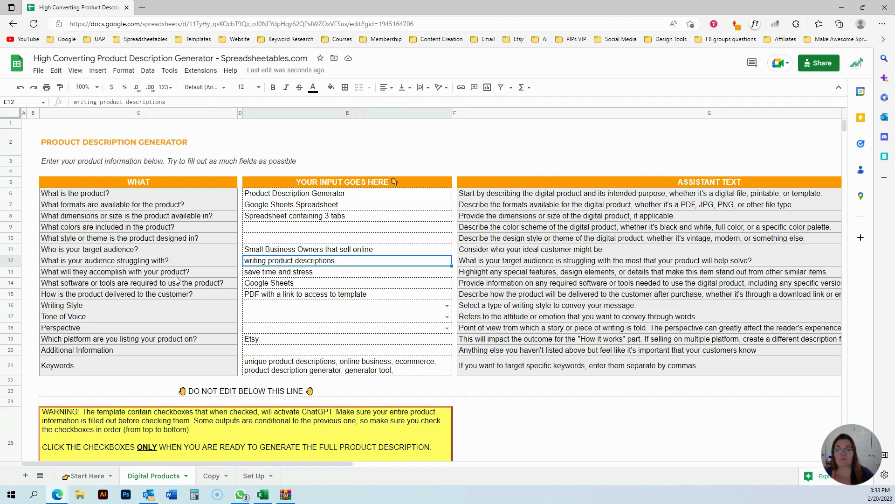
pyautogui.click(329, 275)
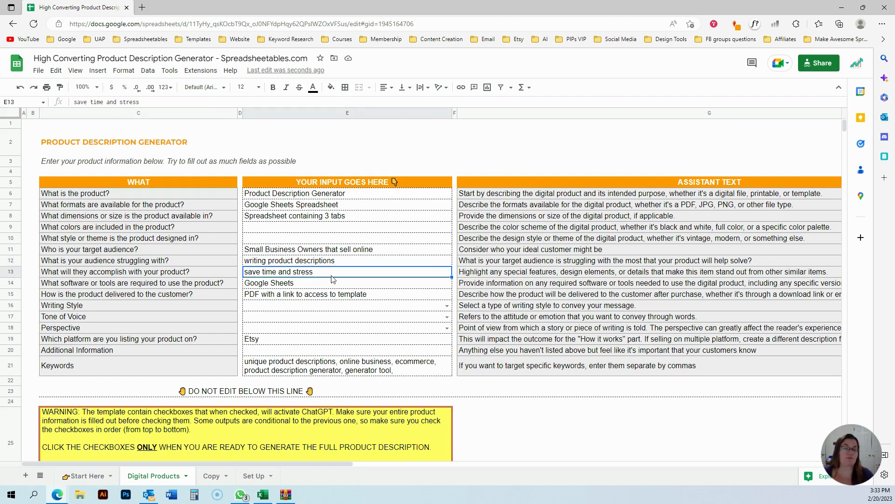
pyautogui.doubleClick(347, 273)
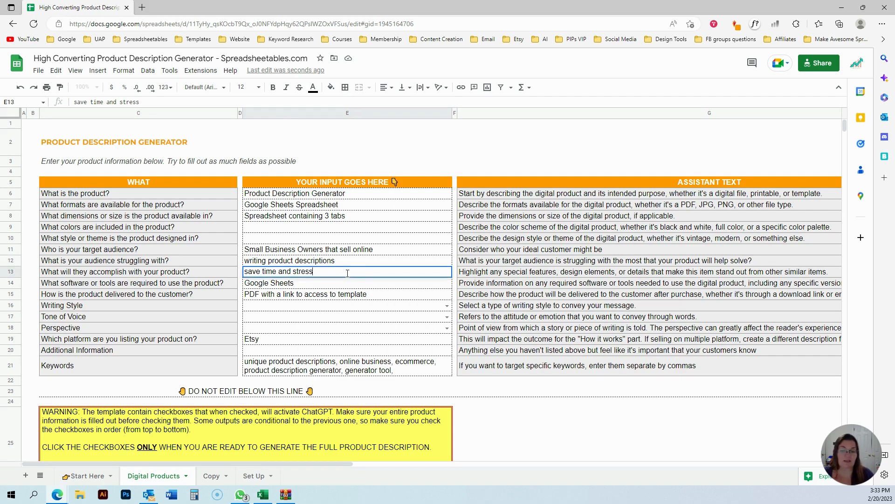
pyautogui.click(370, 305)
pyautogui.scroll(-1, 336, 272)
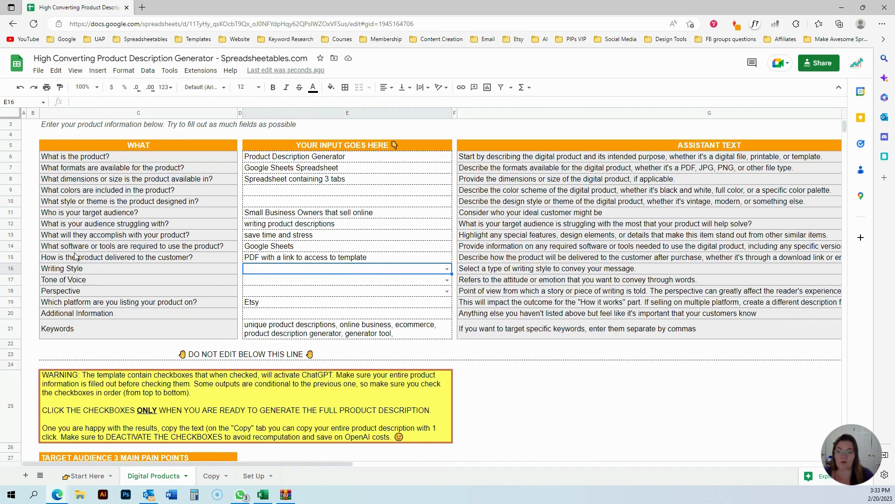
pyautogui.click(266, 250)
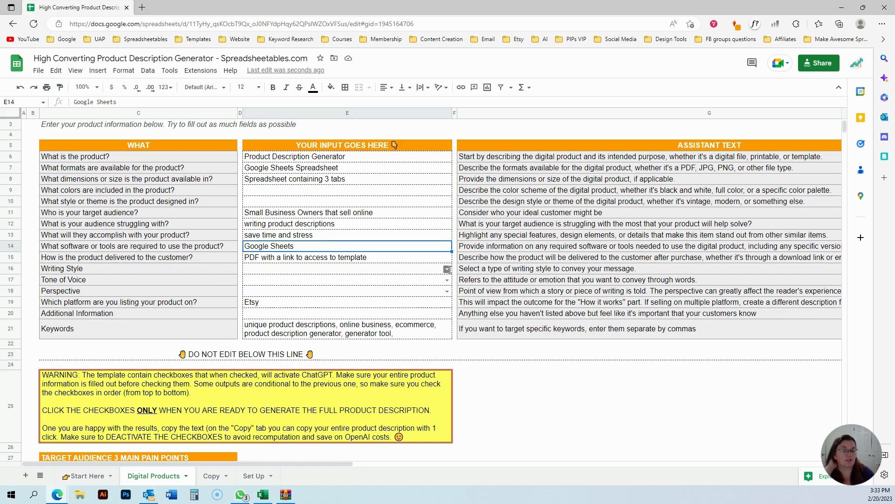
# Set the Writing Style answer to Curiosity Provoking from its option list.
pyautogui.click(447, 269)
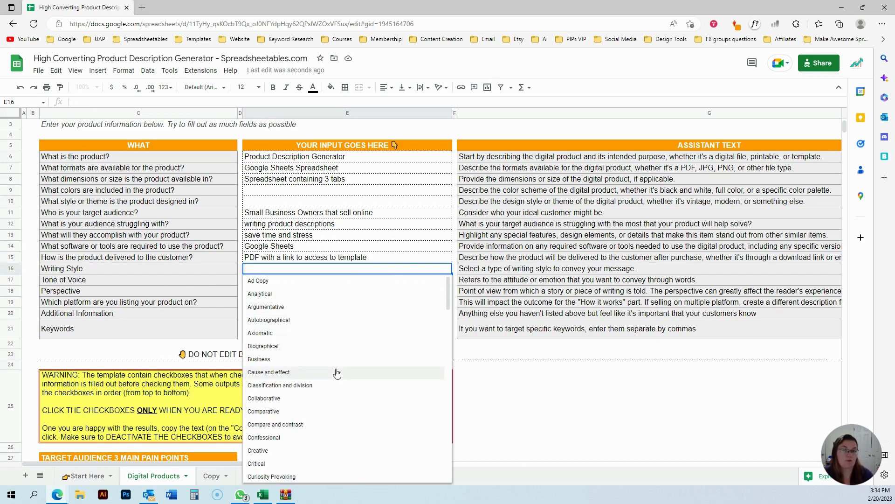
pyautogui.scroll(-5, 337, 383)
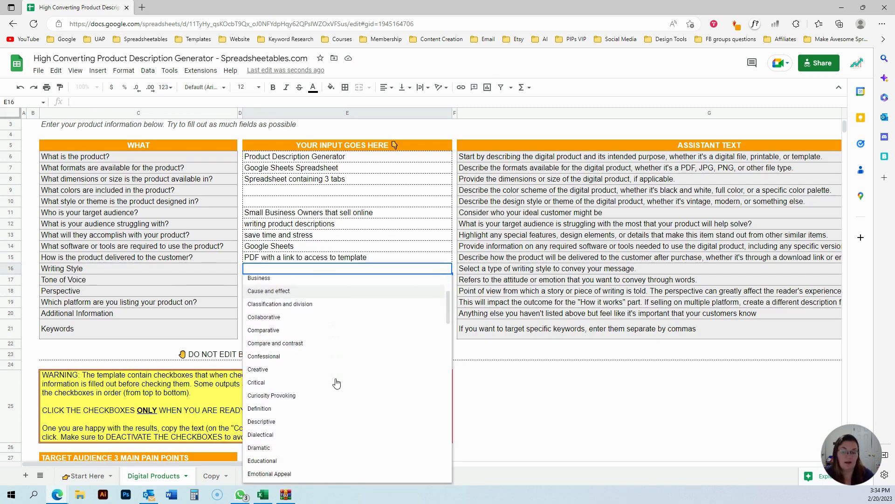
pyautogui.scroll(-3, 337, 383)
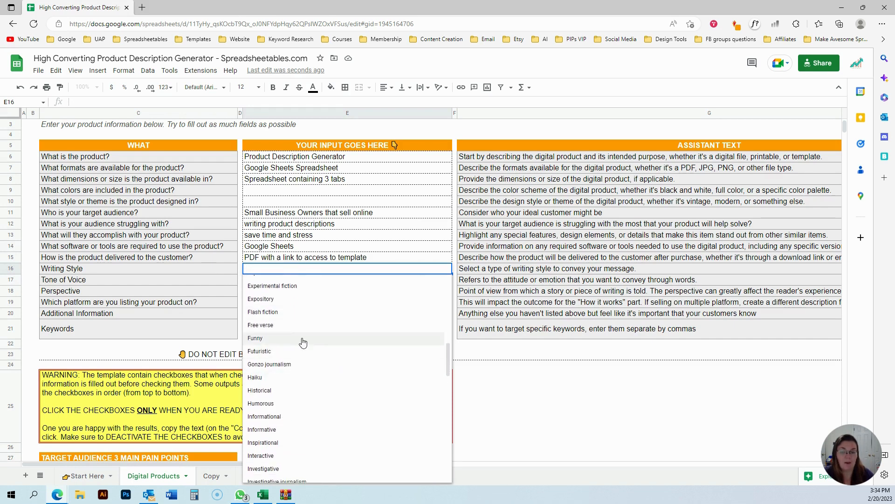
pyautogui.scroll(5, 305, 410)
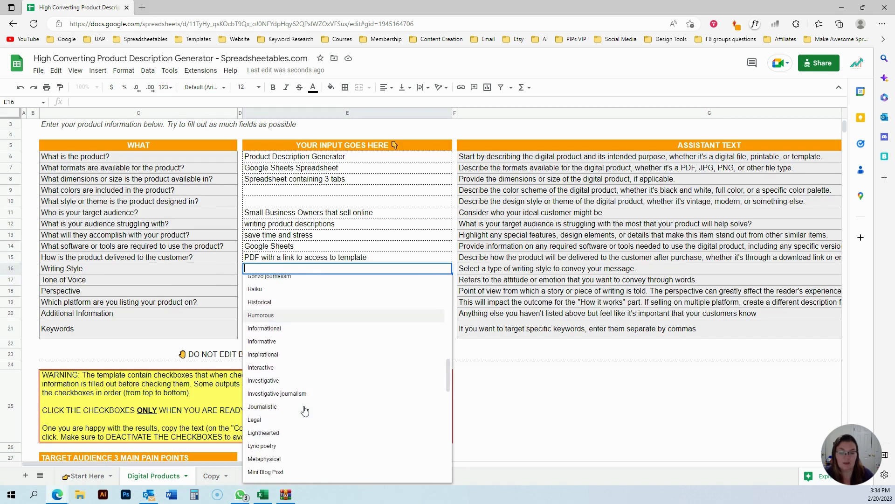
pyautogui.write('c')
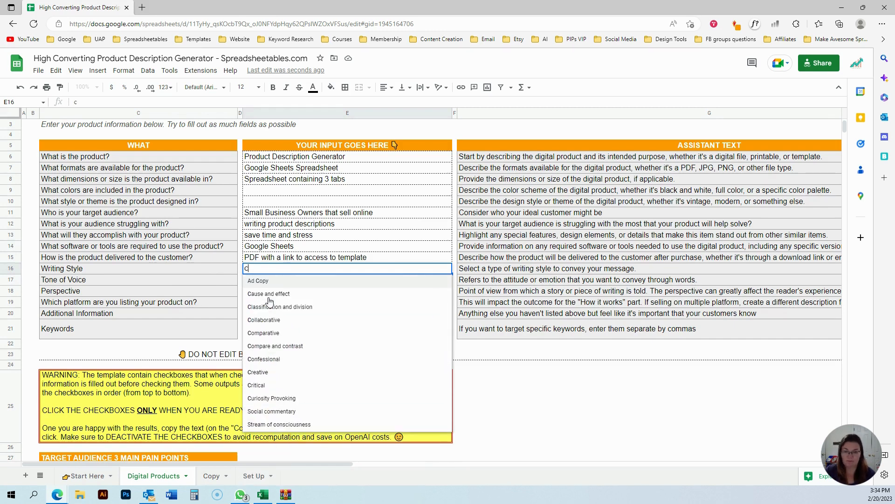
pyautogui.click(282, 398)
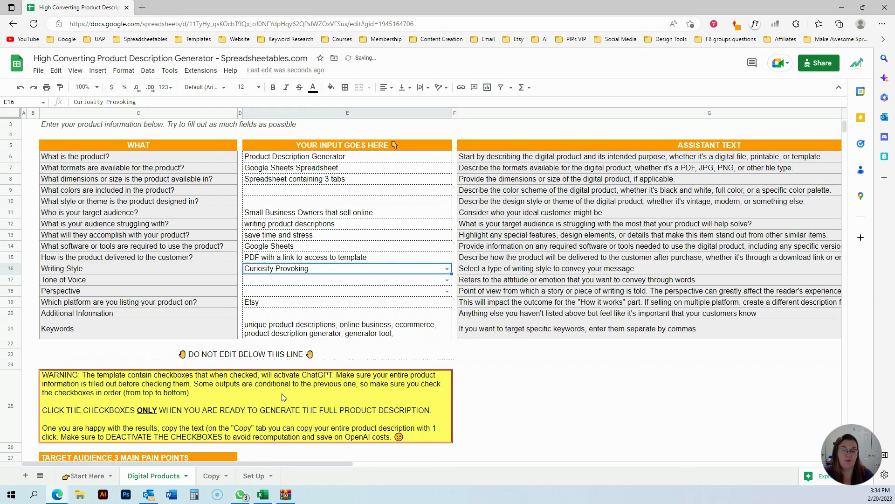
# Set the Tone of Voice answer to Witty from its option list.
pyautogui.click(447, 281)
pyautogui.scroll(-10, 325, 350)
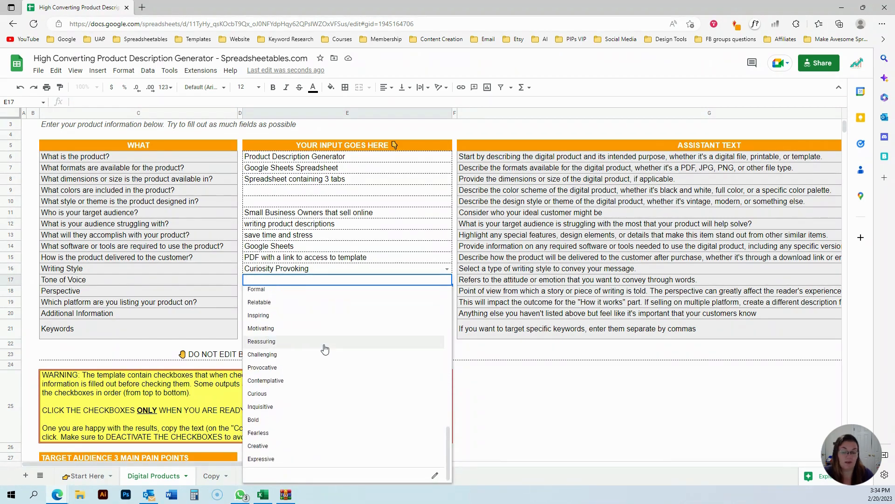
pyautogui.scroll(5, 325, 349)
pyautogui.scroll(3, 325, 350)
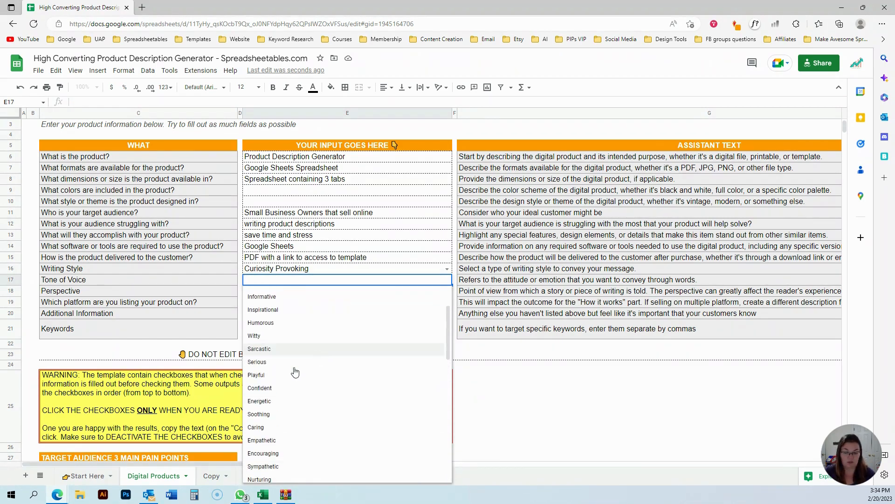
pyautogui.click(262, 336)
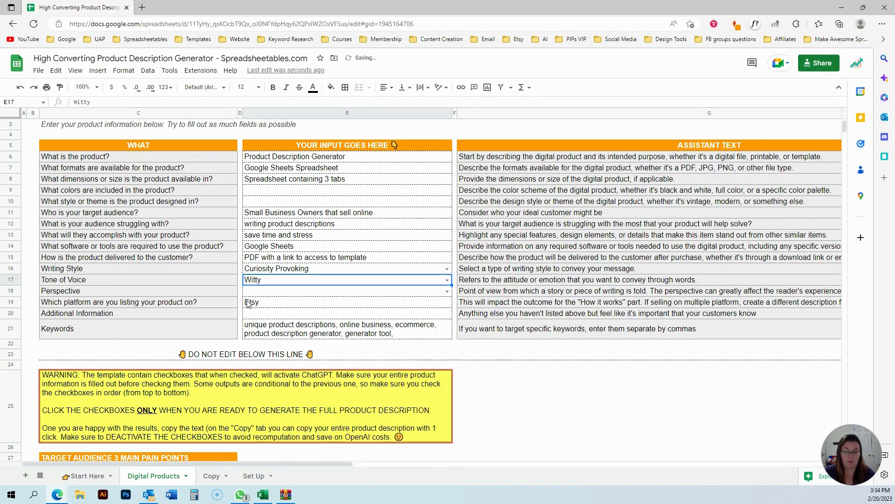
# Examine the Set Up sheet's Tone of Voice, Target Audience and Writing Style columns and the empty cells below them.
pyautogui.click(252, 477)
pyautogui.click(321, 134)
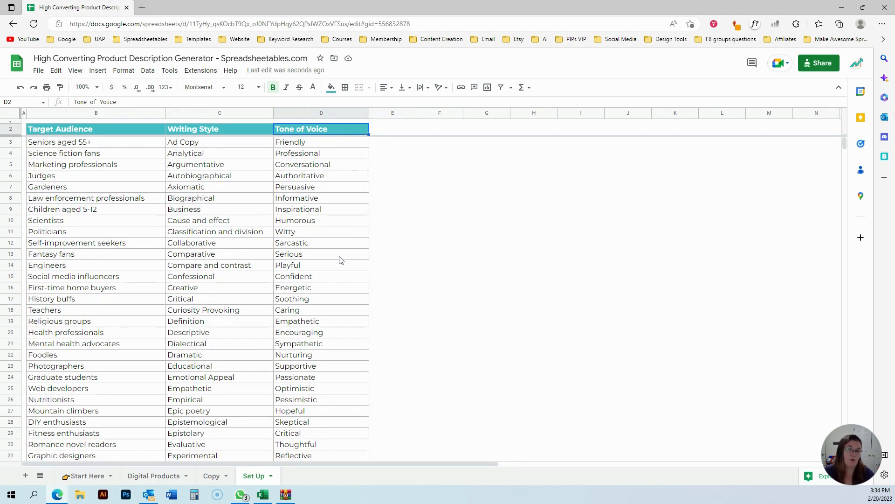
pyautogui.scroll(-9, 339, 260)
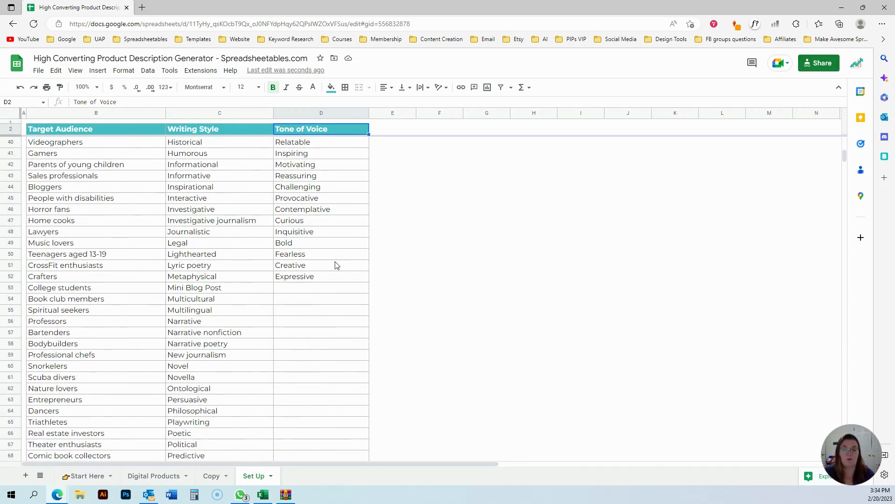
pyautogui.click(321, 290)
pyautogui.moveTo(321, 293); pyautogui.dragTo(316, 386)
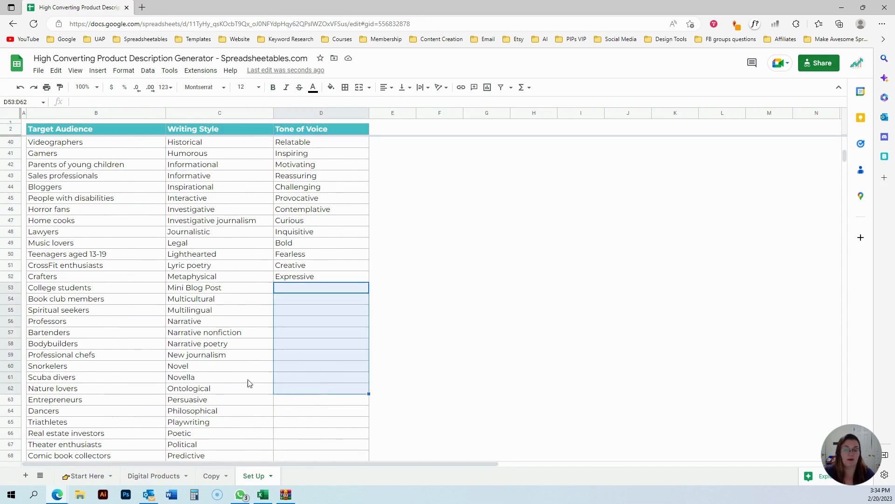
pyautogui.scroll(-1, 174, 402)
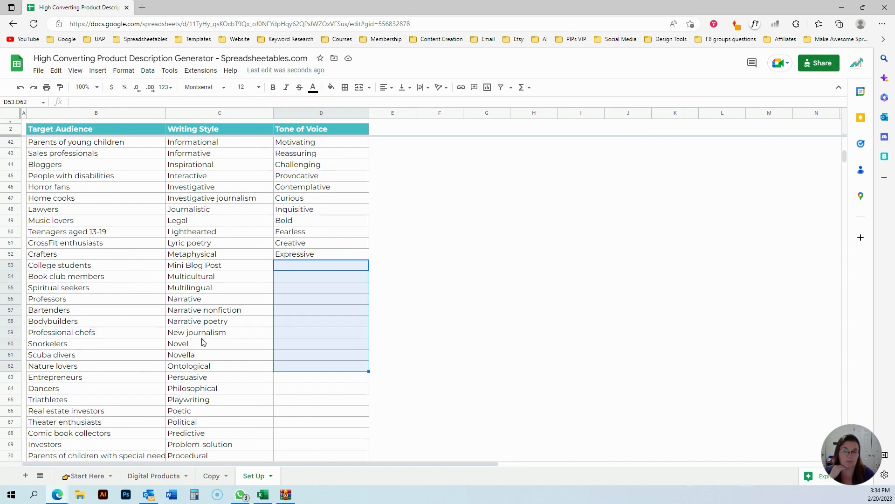
pyautogui.click(93, 176)
pyautogui.scroll(-10, 110, 282)
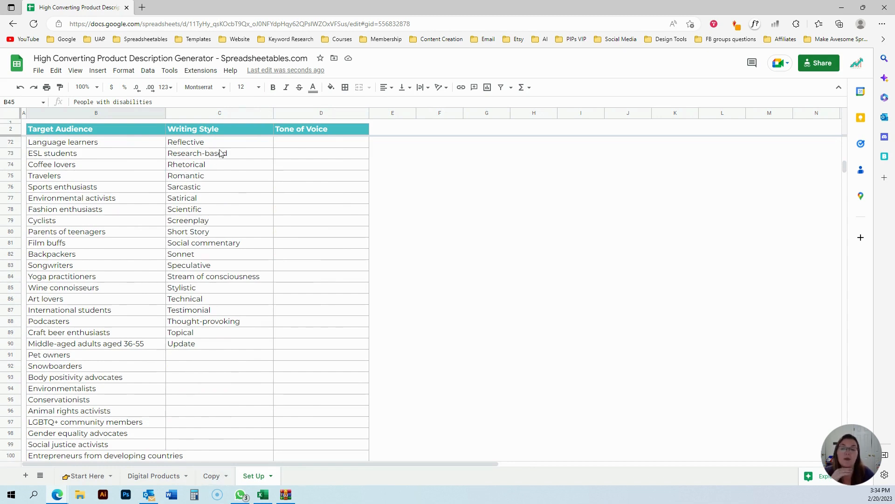
pyautogui.click(222, 356)
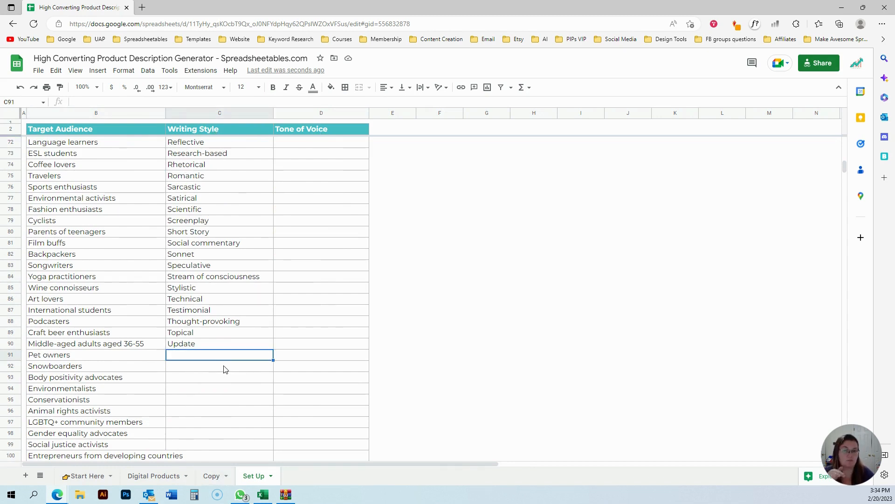
# Return to the Digital Products sheet and set Perspective to Second Person (You).
pyautogui.click(155, 479)
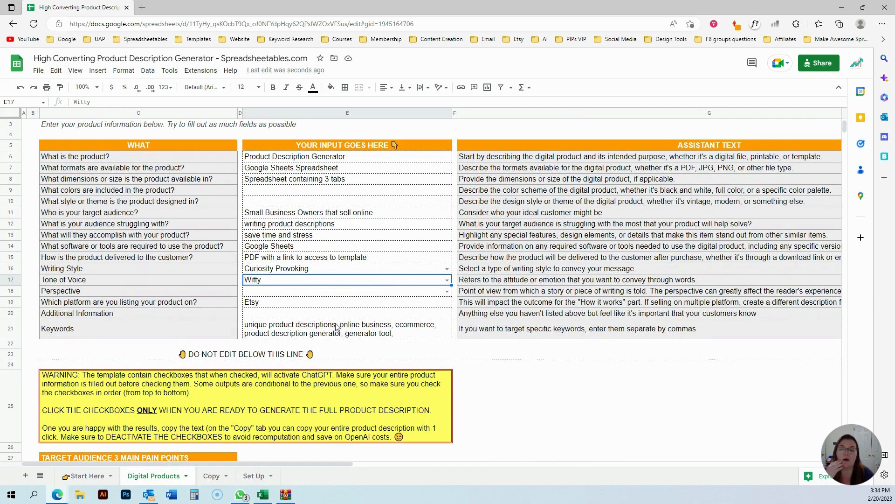
pyautogui.click(447, 291)
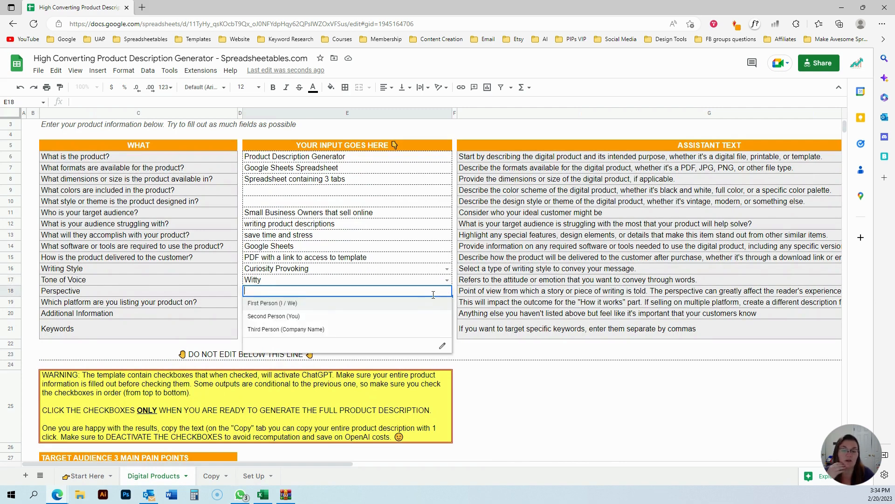
pyautogui.click(302, 317)
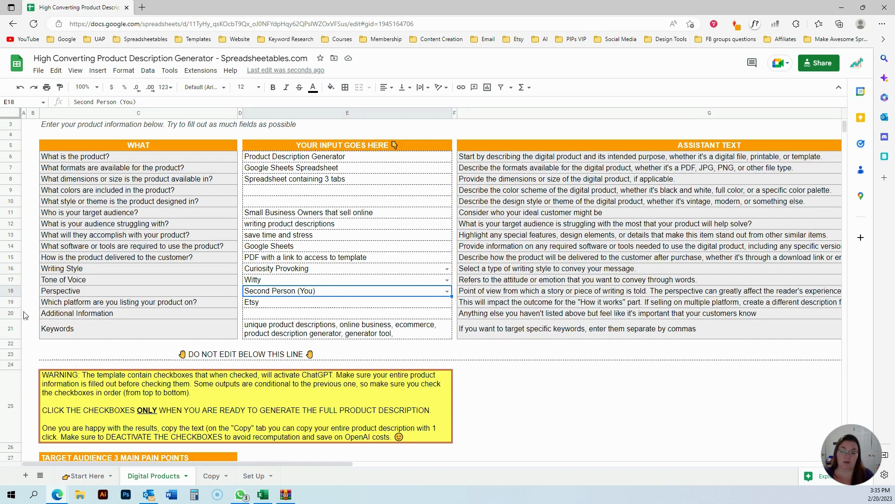
# Review the platform, Additional Information and Keywords fields and the platform's assistant text.
pyautogui.click(159, 305)
pyautogui.click(263, 304)
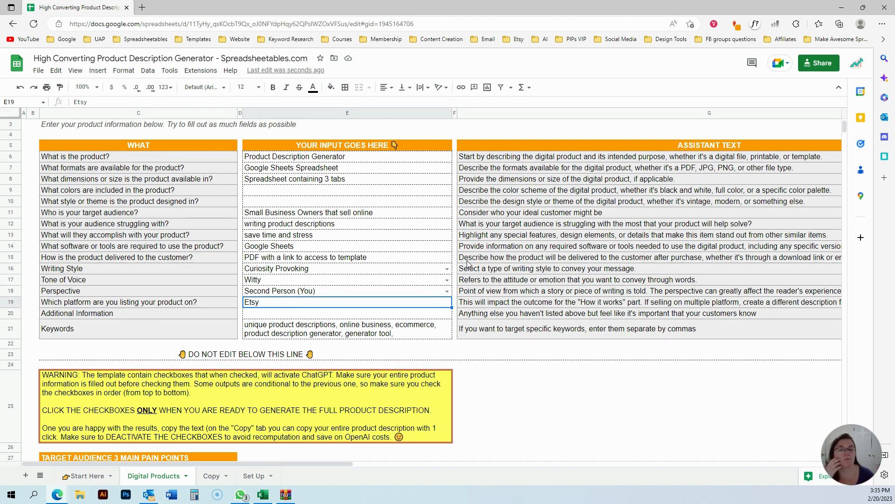
pyautogui.click(483, 302)
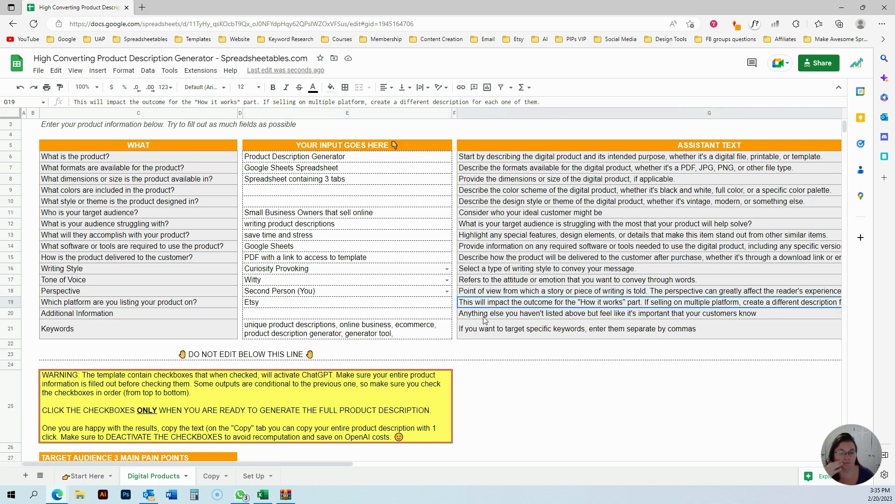
pyautogui.scroll(-1, 485, 320)
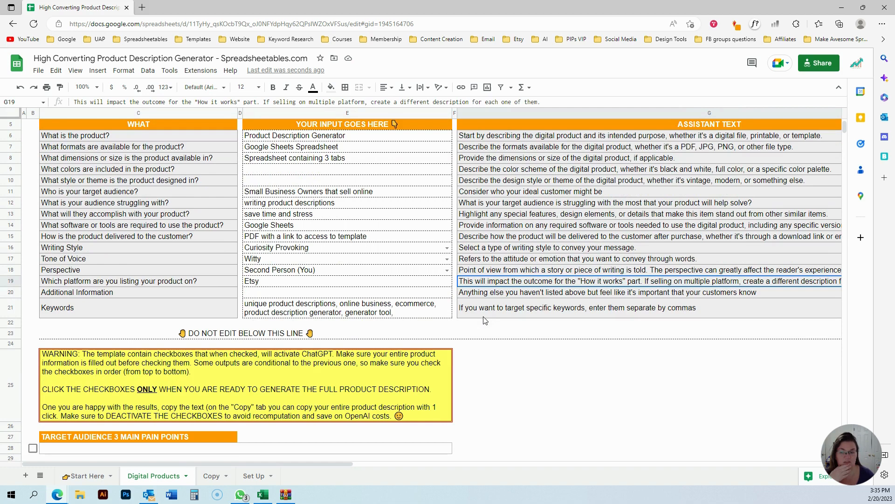
pyautogui.click(266, 294)
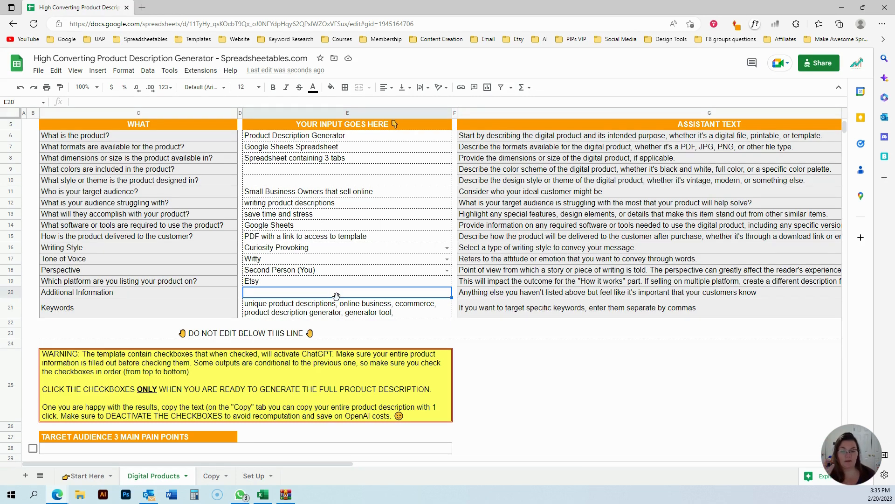
pyautogui.click(315, 307)
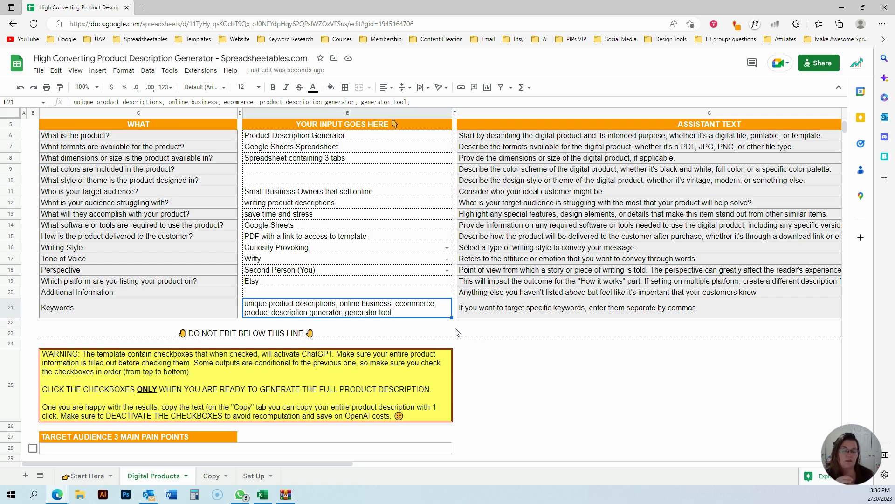
# Remove the trailing comma from the end of the Keywords entry.
pyautogui.doubleClick(414, 317)
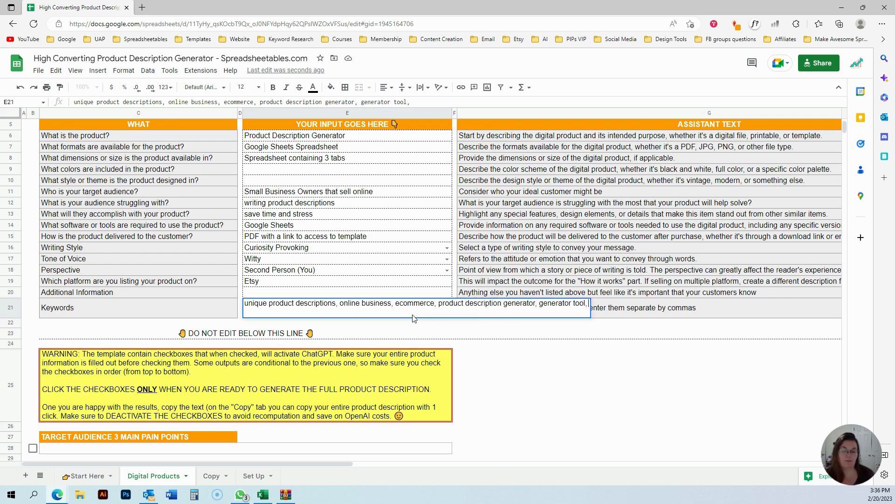
pyautogui.press('BackSpace')
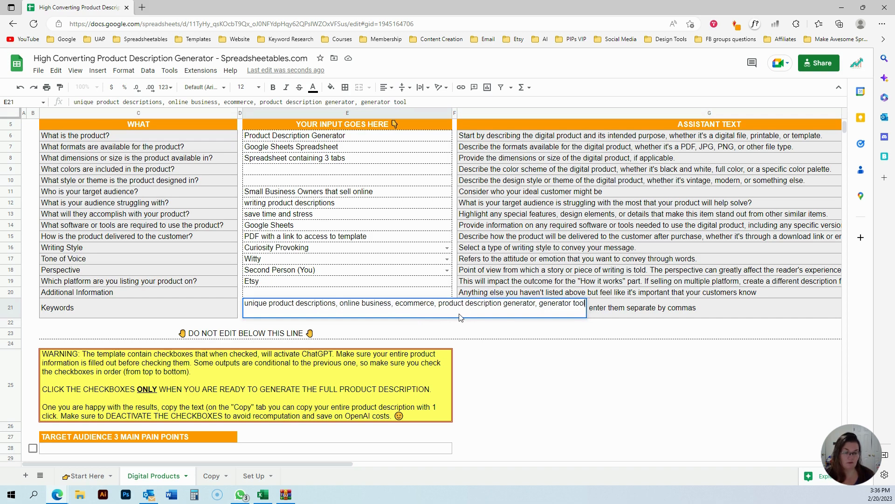
pyautogui.press('Return')
pyautogui.click(385, 284)
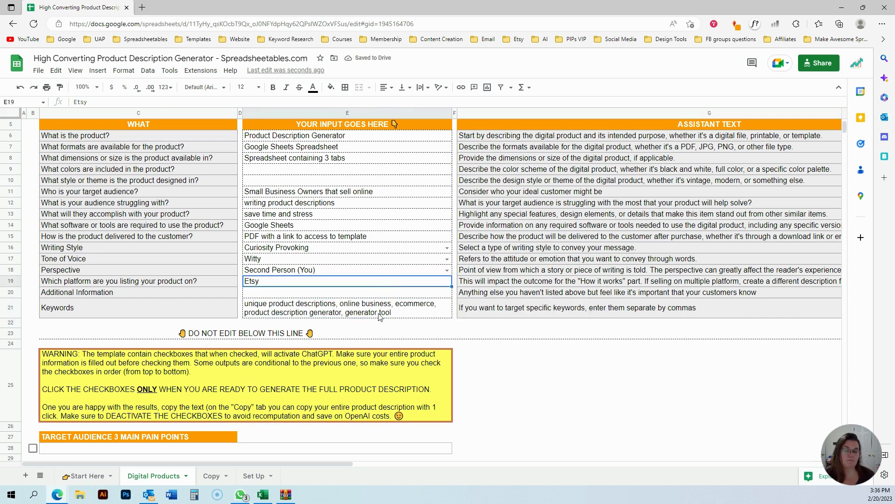
# Examine the checkbox-controlled output sections below the DO NOT EDIT line.
pyautogui.scroll(-1, 383, 306)
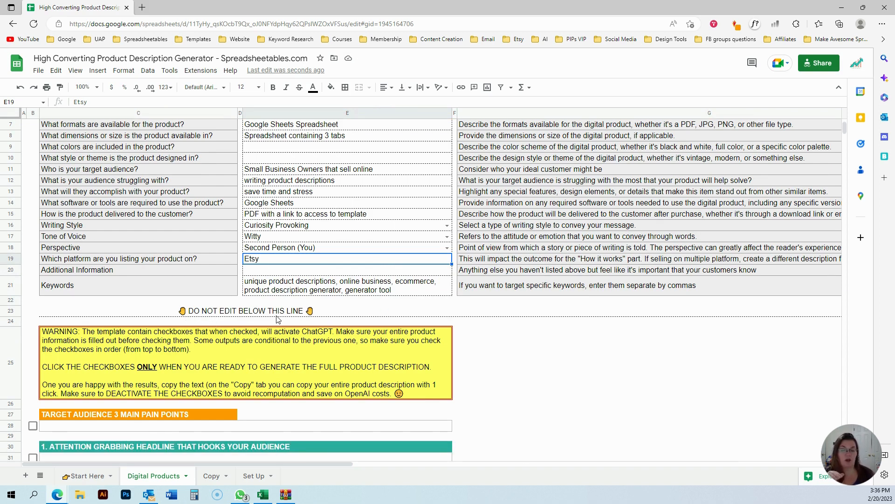
pyautogui.scroll(-2, 298, 319)
pyautogui.scroll(-3, 298, 319)
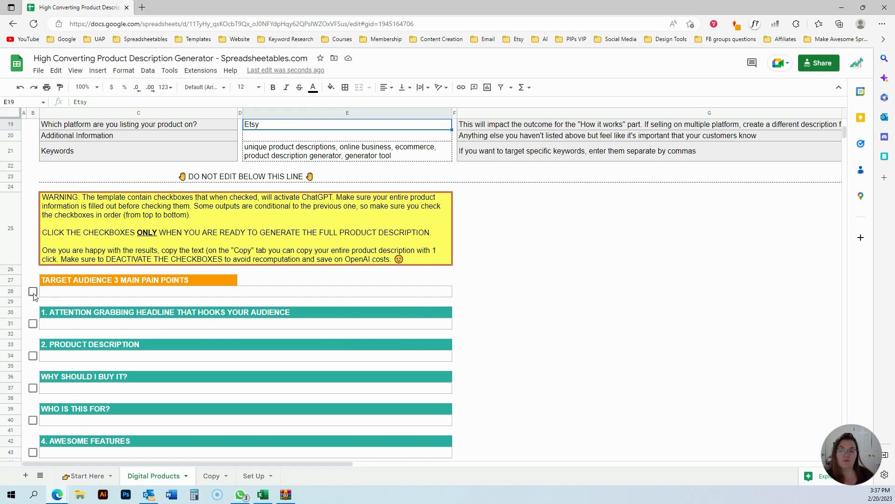
# Check the Target Audience 3 Main Pain Points checkbox to generate the audience pain points.
pyautogui.scroll(6, 267, 247)
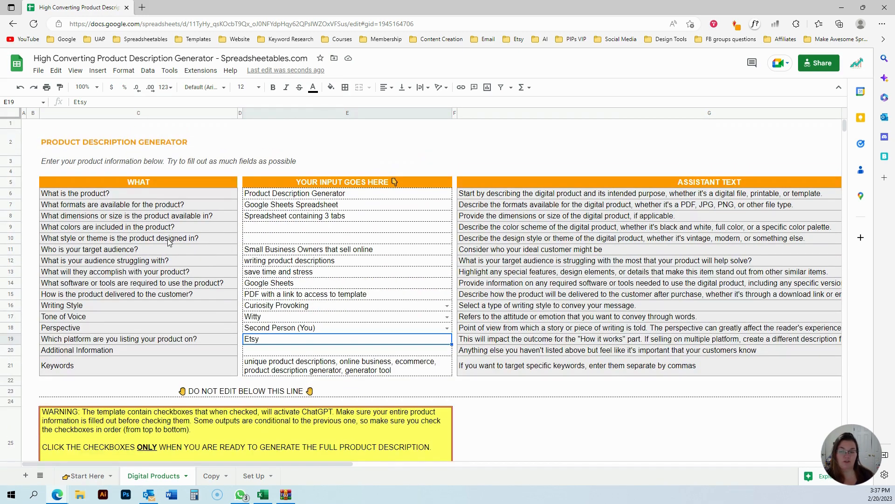
pyautogui.click(269, 353)
pyautogui.scroll(-4, 269, 354)
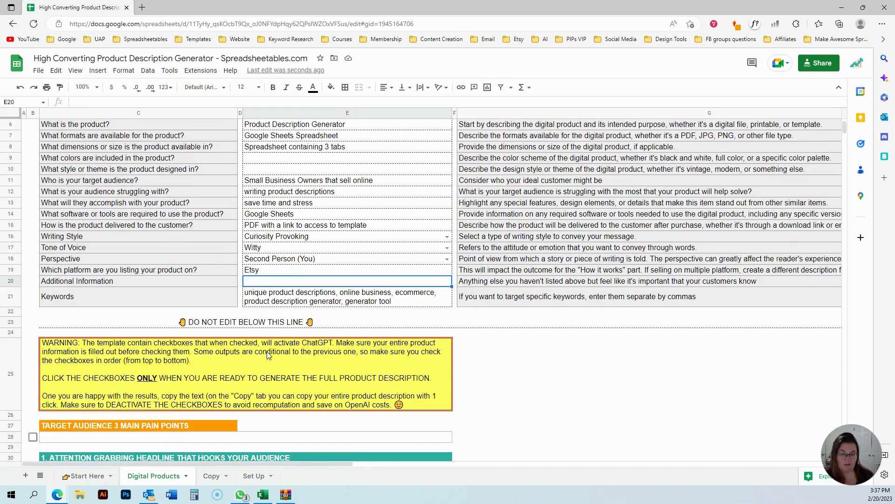
pyautogui.scroll(-1, 275, 332)
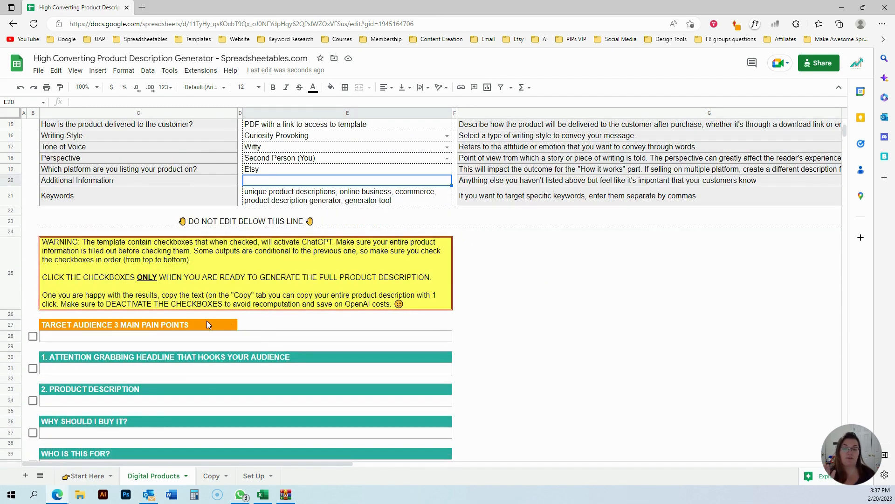
pyautogui.scroll(-5, 187, 324)
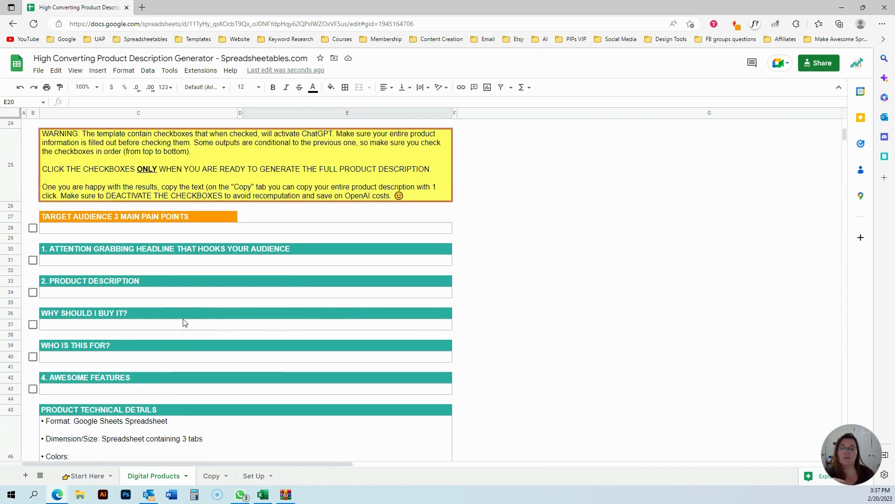
pyautogui.click(33, 228)
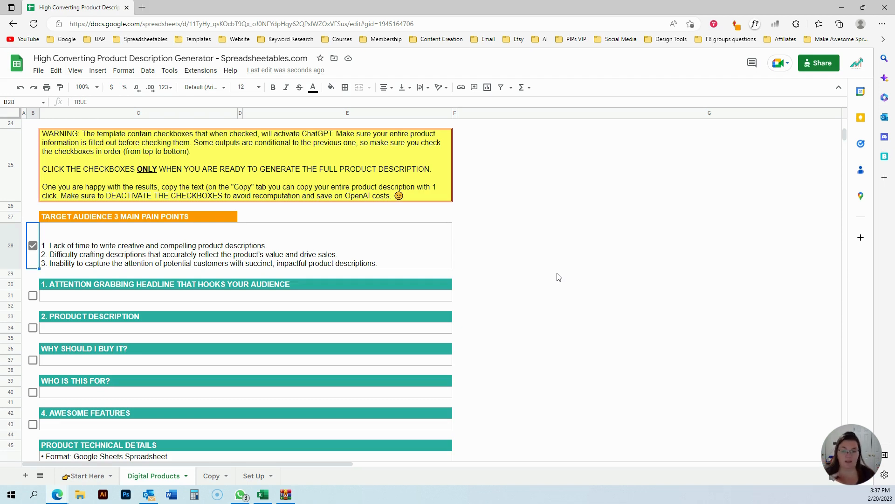
pyautogui.click(512, 264)
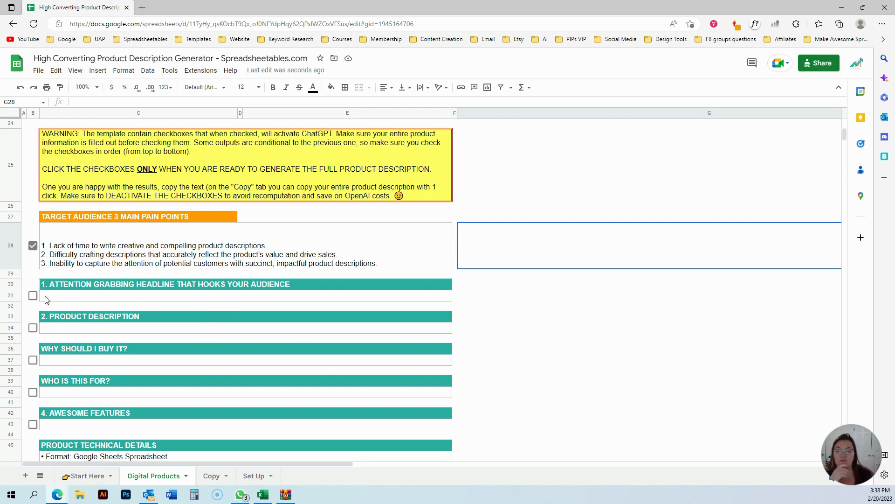
# Check the Attention Grabbing Headline checkbox to generate a headline.
pyautogui.click(33, 296)
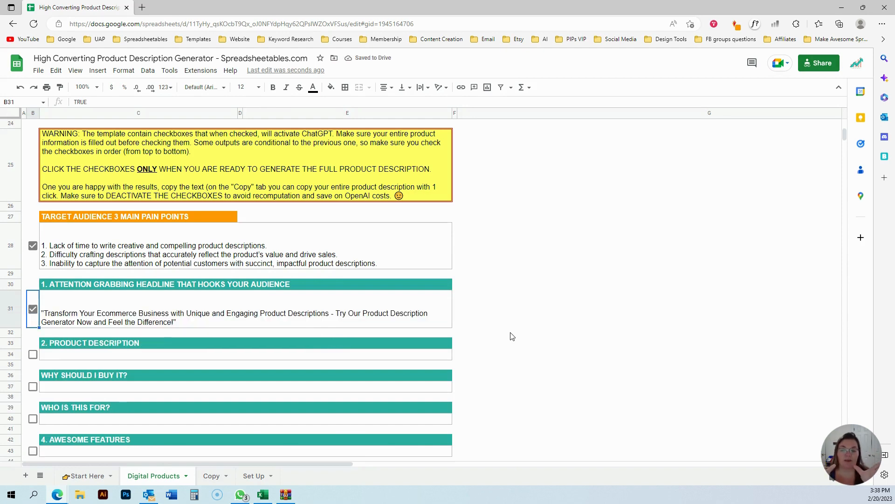
pyautogui.scroll(-3, 508, 337)
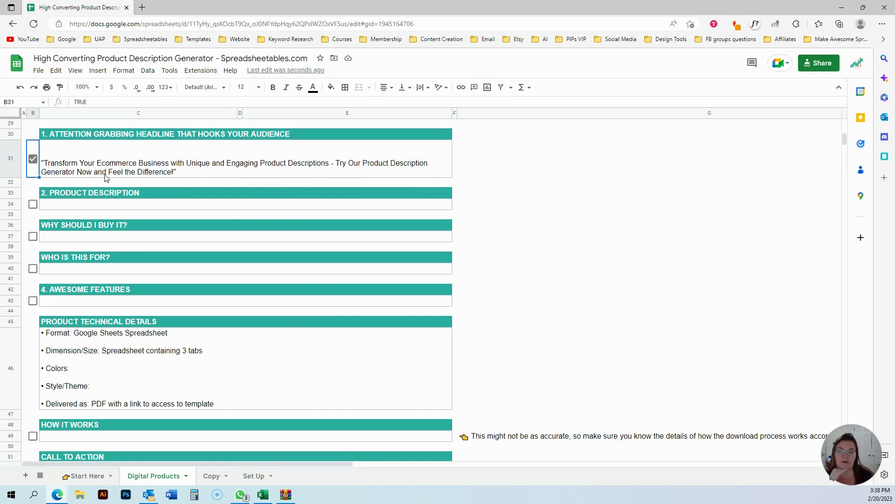
pyautogui.scroll(1, 504, 321)
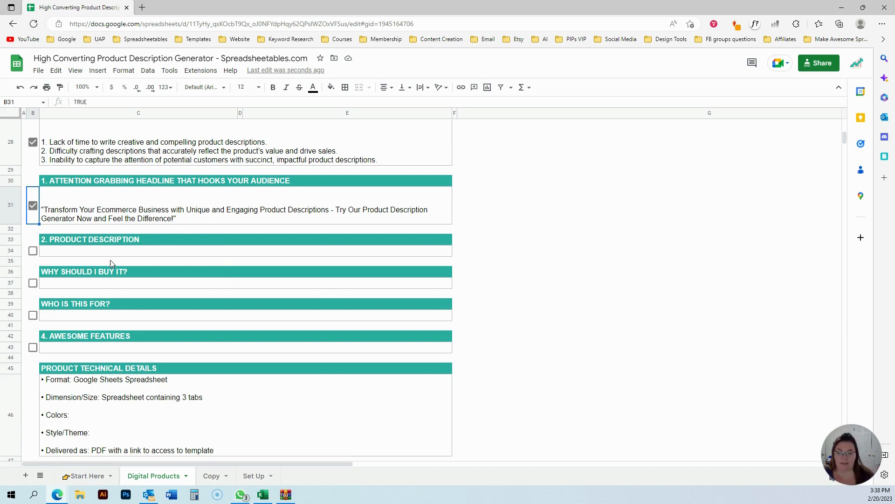
# Check the Product Description checkbox to generate the full product description.
pyautogui.click(33, 252)
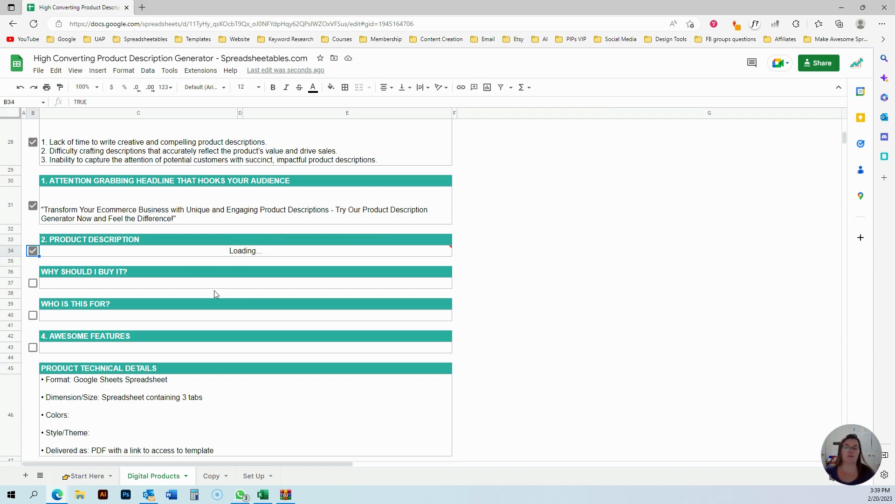
pyautogui.scroll(2, 479, 339)
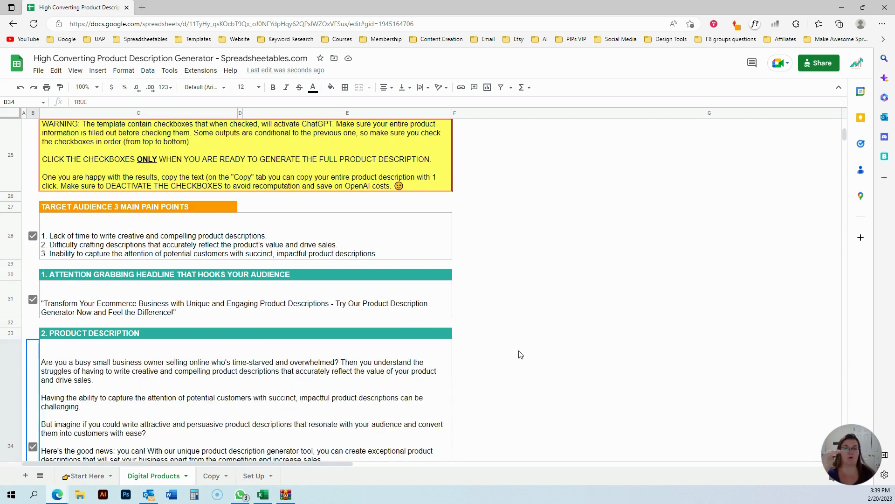
pyautogui.scroll(-3, 521, 355)
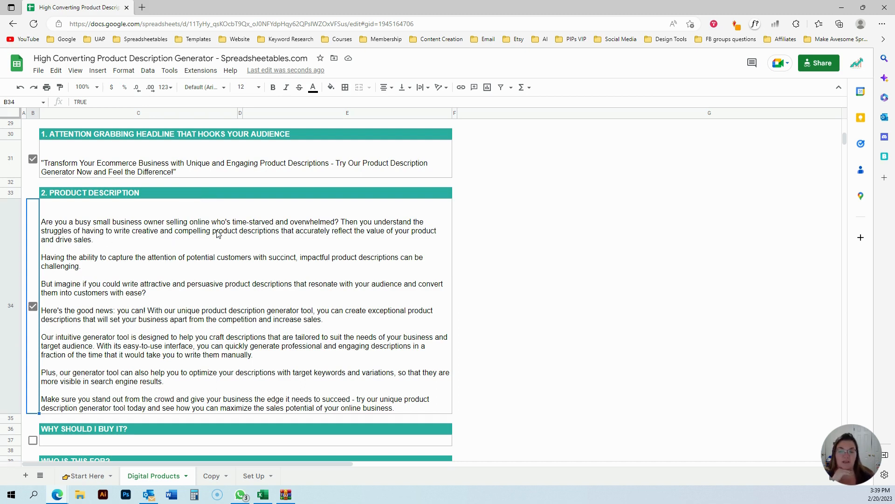
pyautogui.click(553, 299)
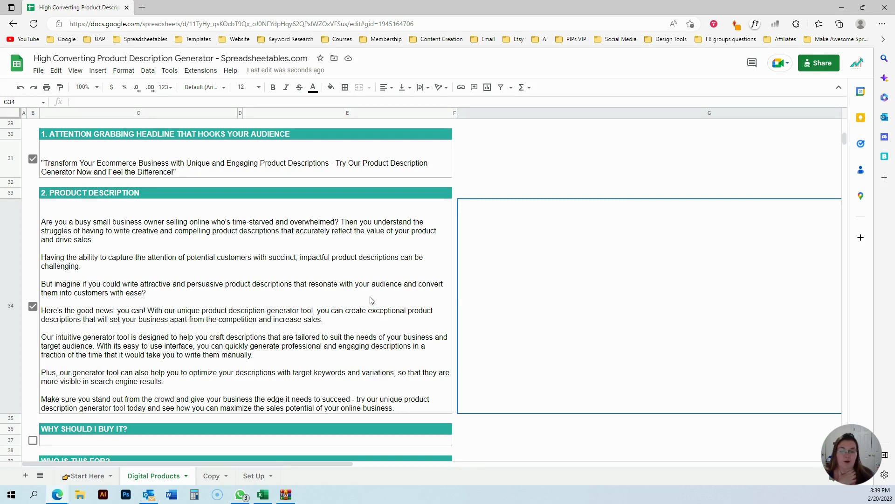
pyautogui.click(548, 426)
pyautogui.scroll(-3, 549, 425)
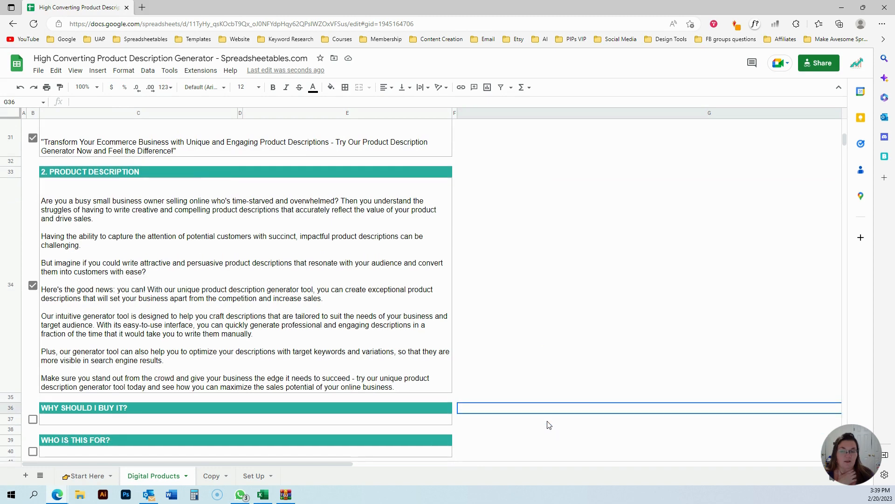
pyautogui.scroll(-3, 548, 424)
pyautogui.scroll(3, 345, 370)
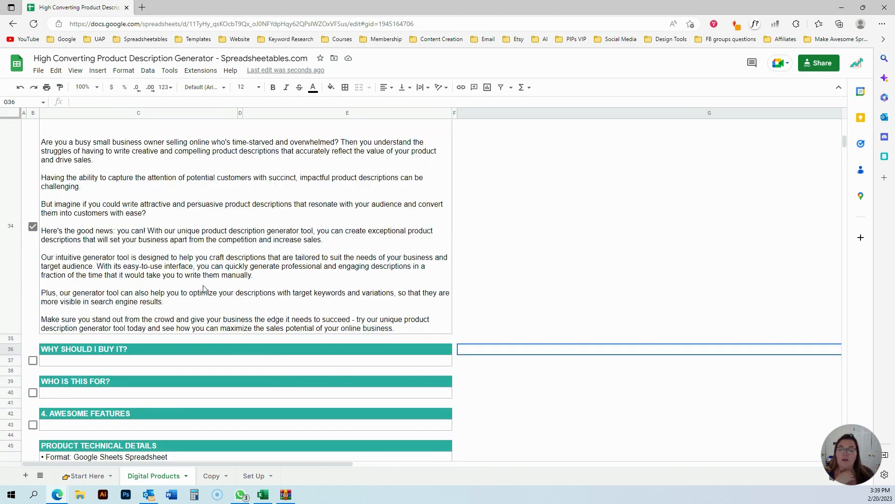
# Check the Why Should I Buy It? checkbox to generate that section.
pyautogui.click(583, 281)
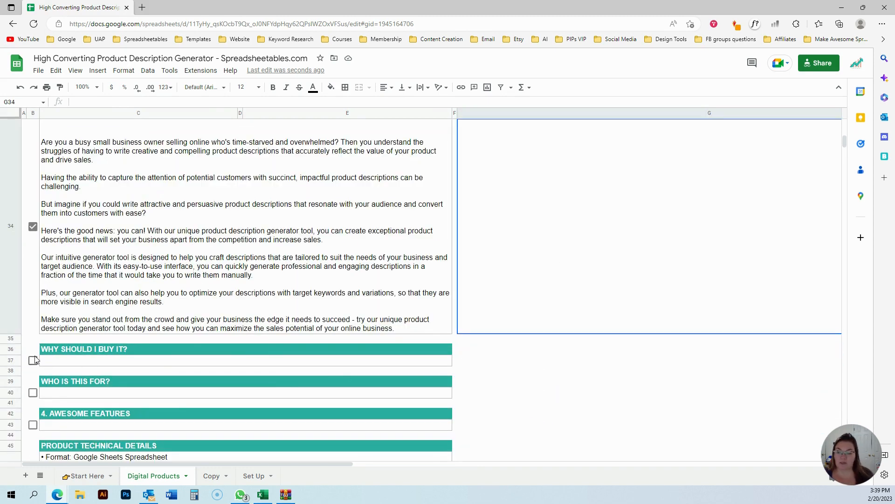
pyautogui.click(32, 361)
pyautogui.scroll(-8, 550, 316)
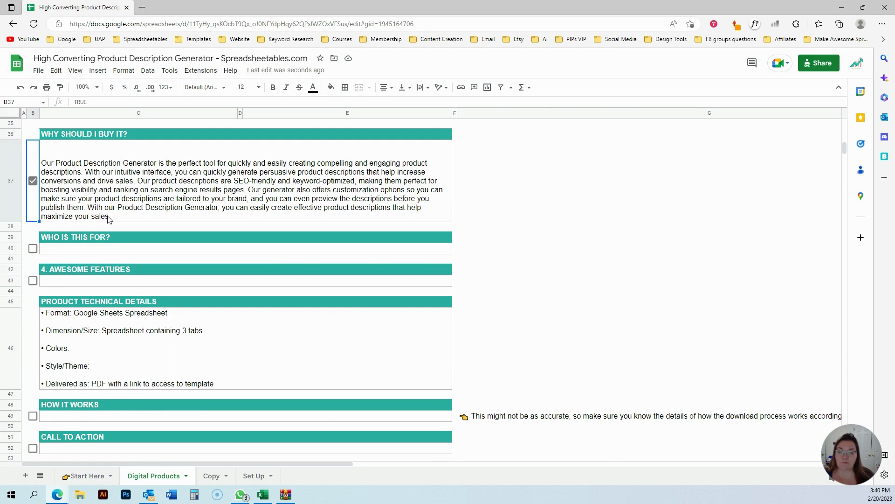
# Check the Who Is This For? and Awesome Features checkboxes to generate both sections.
pyautogui.click(32, 248)
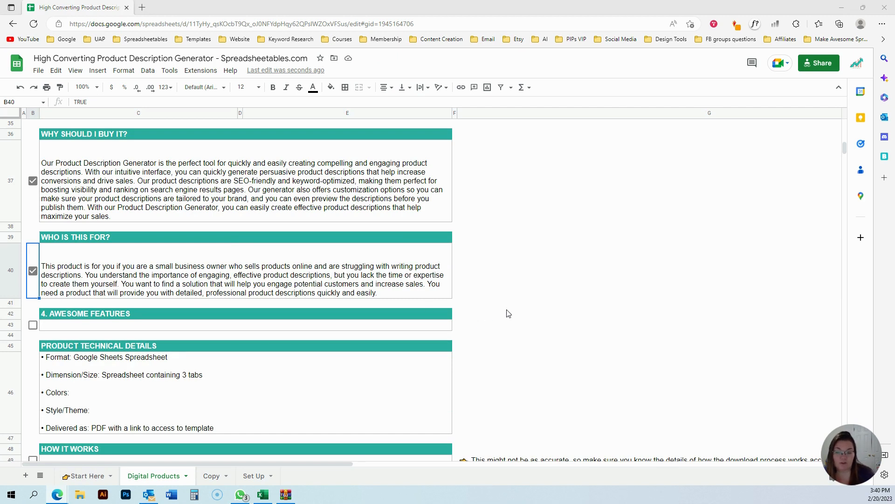
pyautogui.click(499, 318)
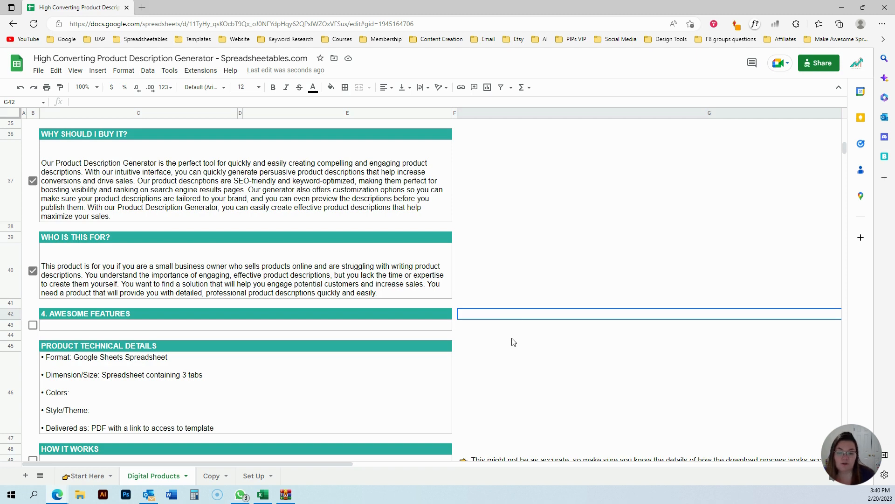
pyautogui.scroll(-1, 264, 324)
pyautogui.click(33, 303)
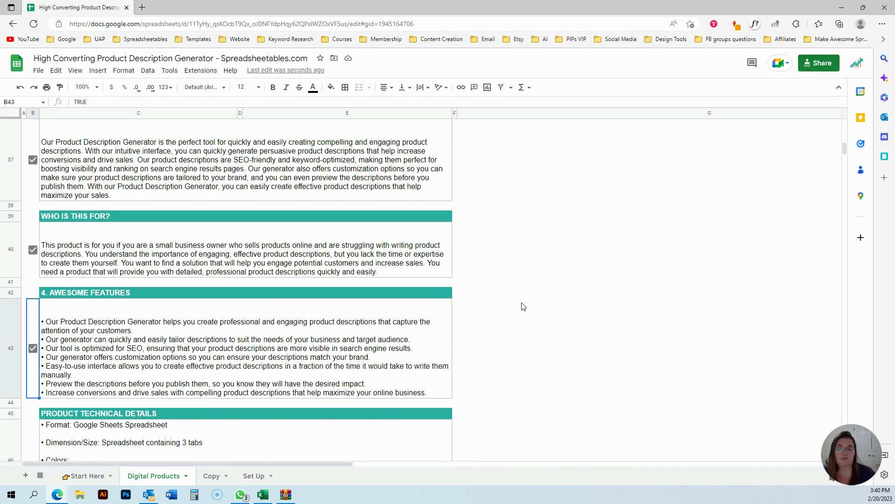
pyautogui.scroll(-2, 522, 306)
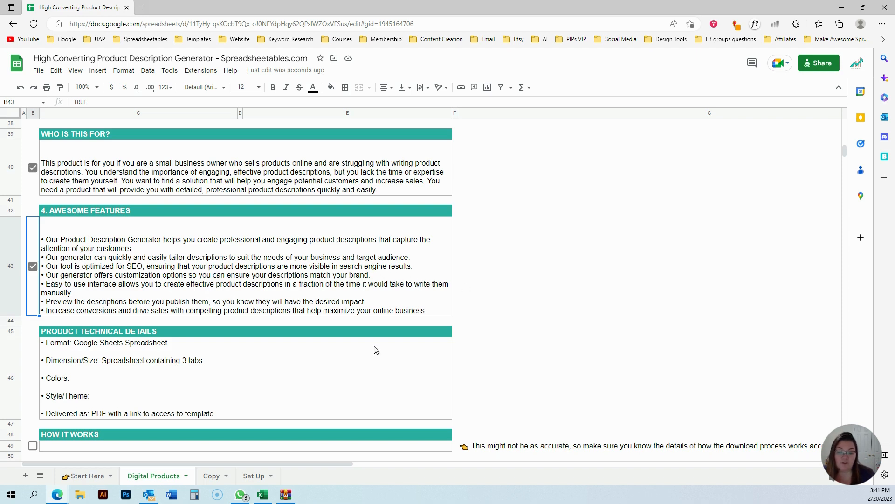
# Inspect the formula behind the Product Technical Details cell and the product input fields it draws from.
pyautogui.click(95, 351)
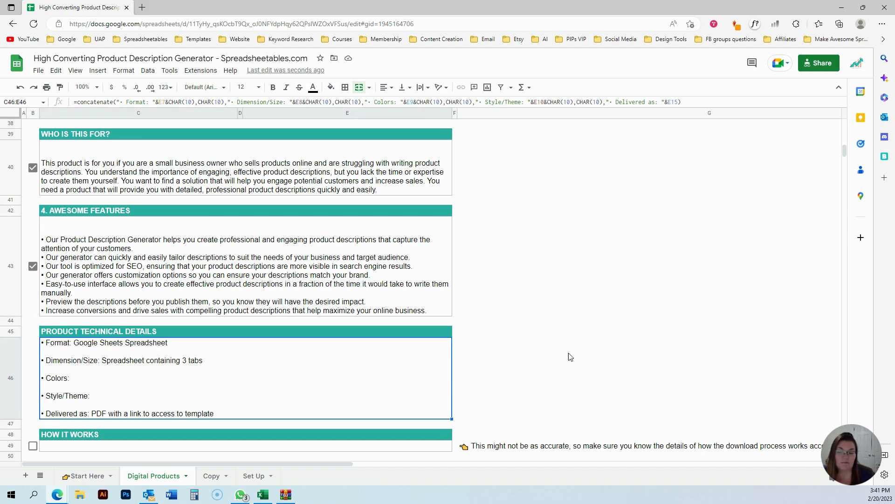
pyautogui.scroll(10, 574, 357)
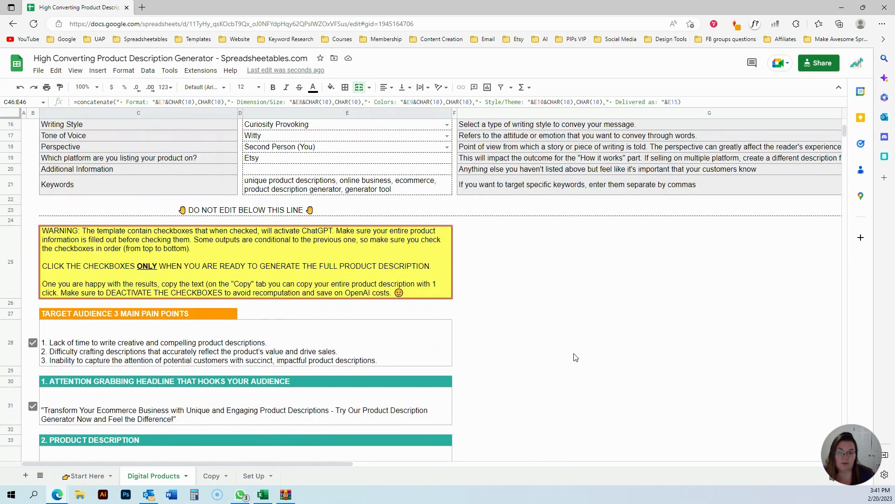
pyautogui.scroll(3, 575, 358)
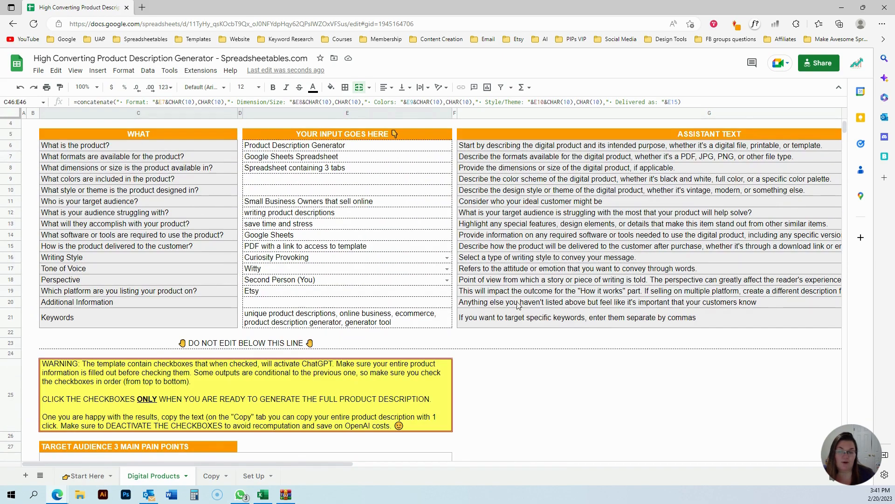
pyautogui.scroll(-15, 517, 304)
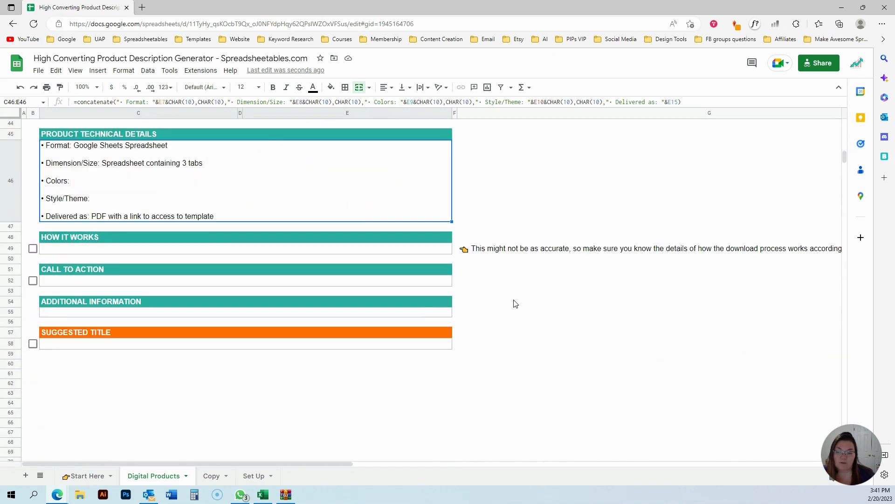
# Check the How It Works checkbox to generate the download steps for the platform.
pyautogui.click(33, 249)
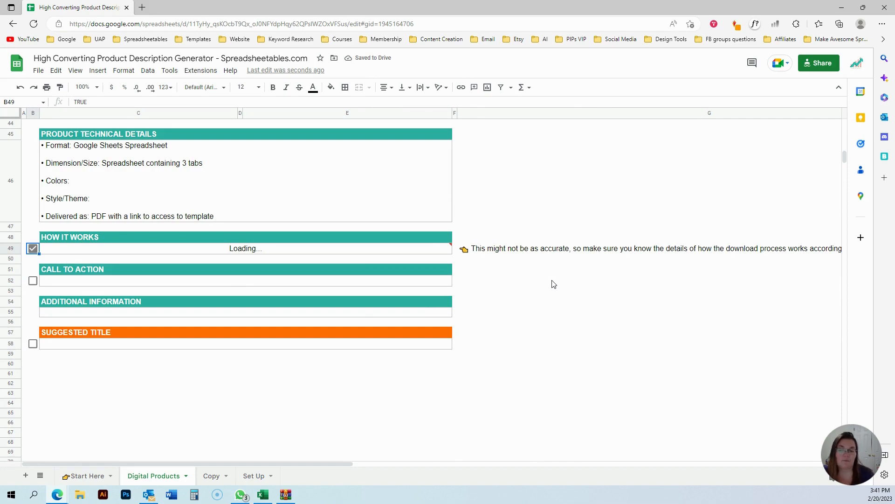
pyautogui.scroll(15, 552, 297)
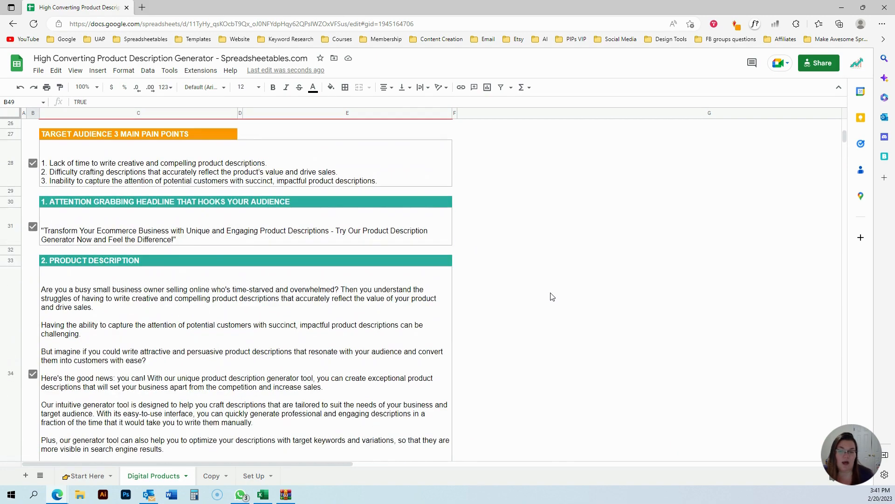
pyautogui.scroll(-15, 552, 297)
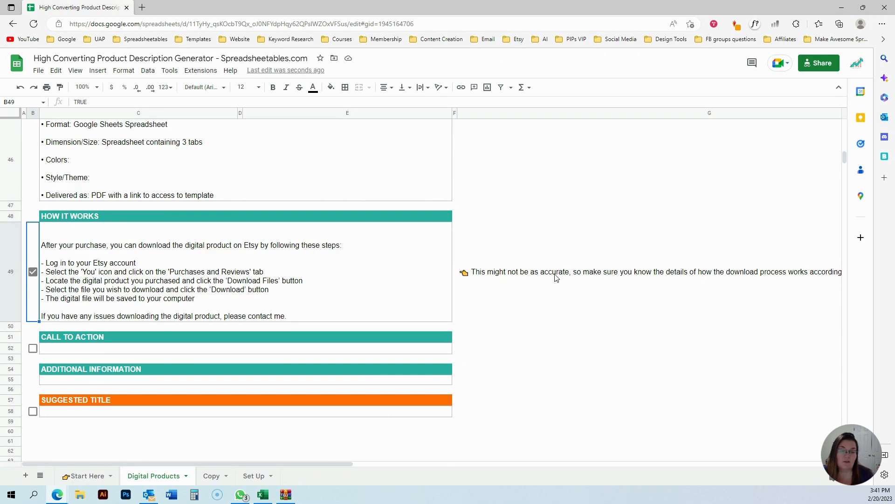
pyautogui.moveTo(277, 466)
pyautogui.mouseDown()
pyautogui.moveTo(416, 463)
pyautogui.moveTo(277, 463)
pyautogui.mouseUp()
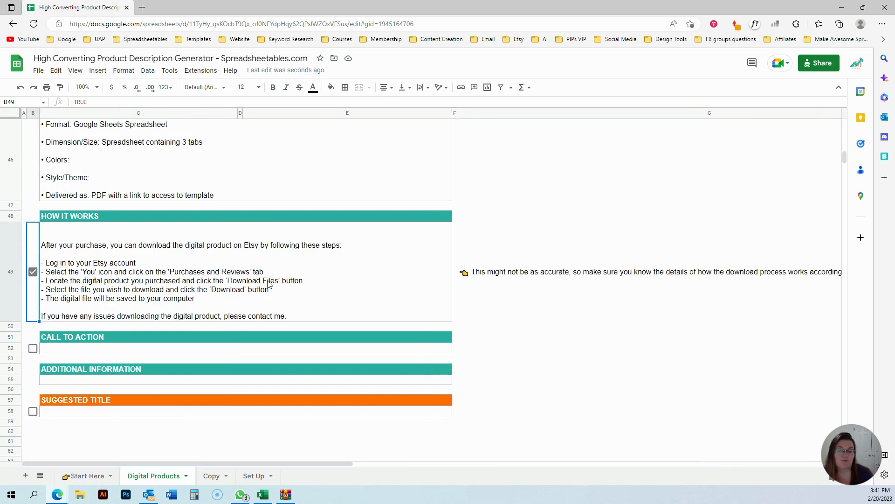
pyautogui.click(502, 298)
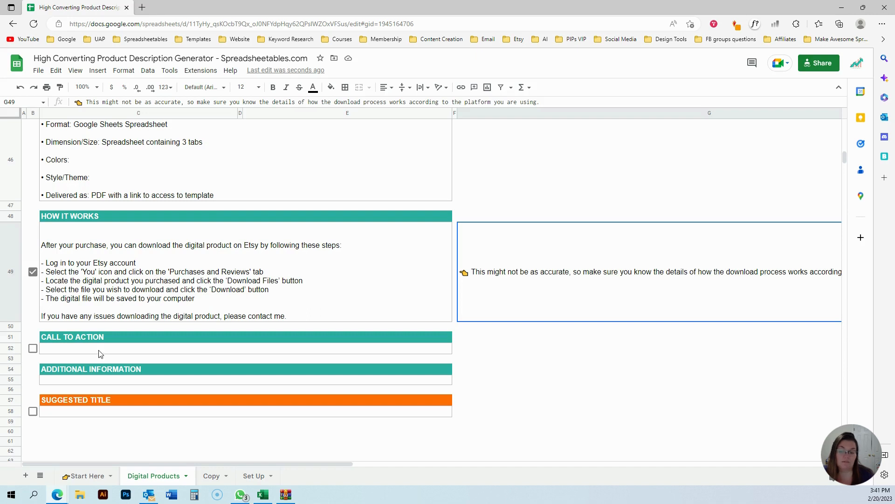
# Check the Call to Action and Suggested Title checkboxes to generate both sections.
pyautogui.click(32, 350)
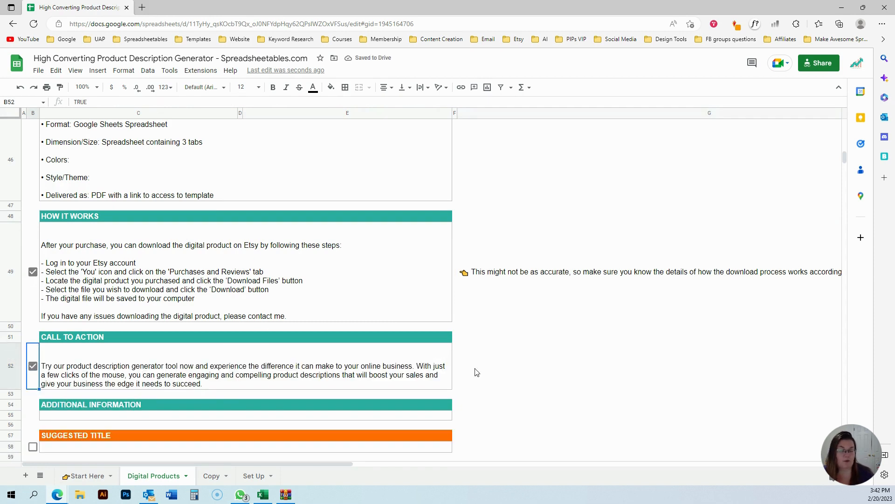
pyautogui.scroll(-2, 563, 400)
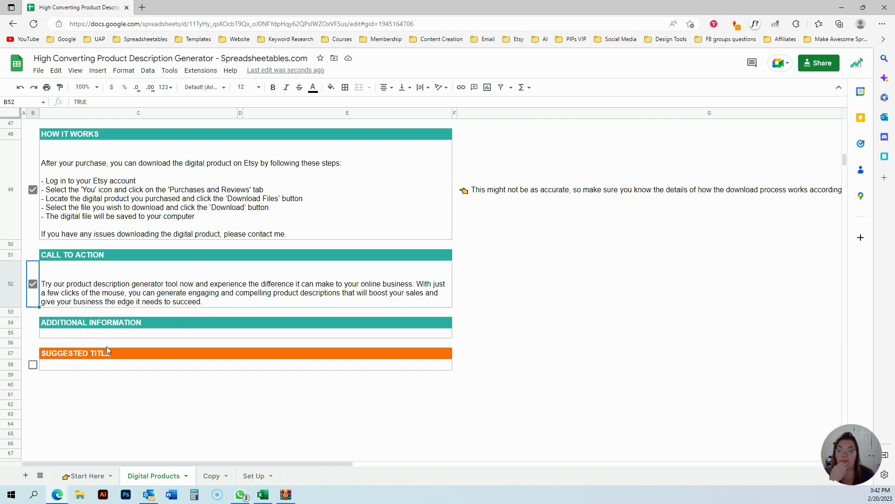
pyautogui.click(33, 366)
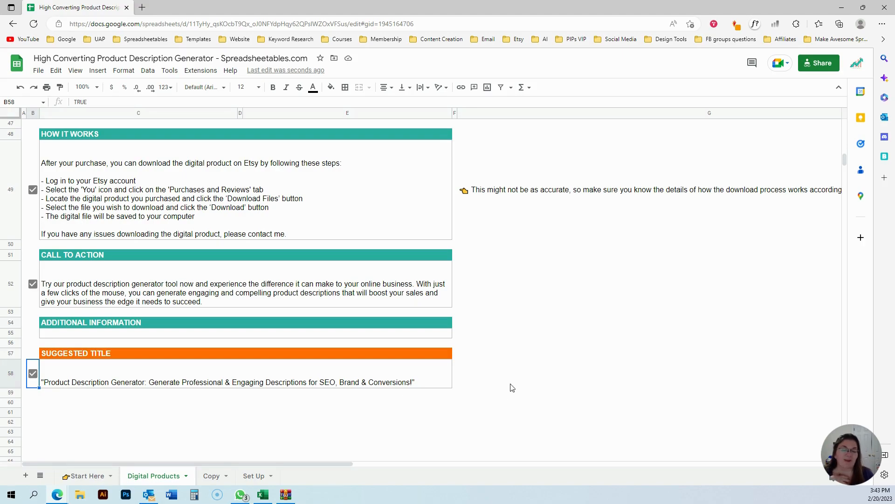
pyautogui.scroll(20, 501, 391)
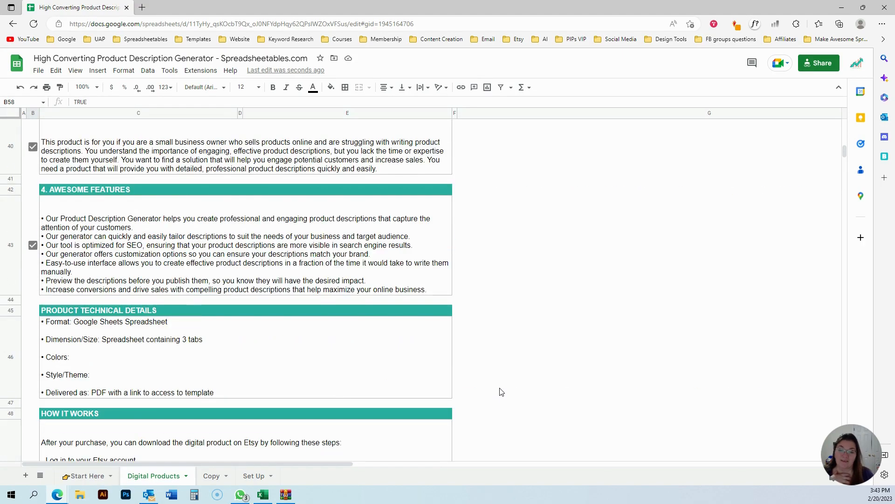
pyautogui.scroll(3, 502, 391)
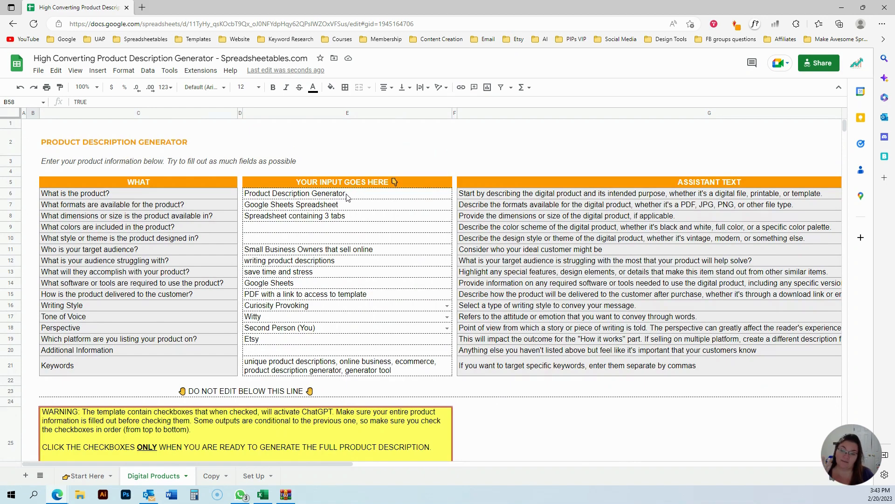
# Select the product input fields and review the generated description sections down to the suggested title.
pyautogui.moveTo(346, 197); pyautogui.dragTo(333, 368)
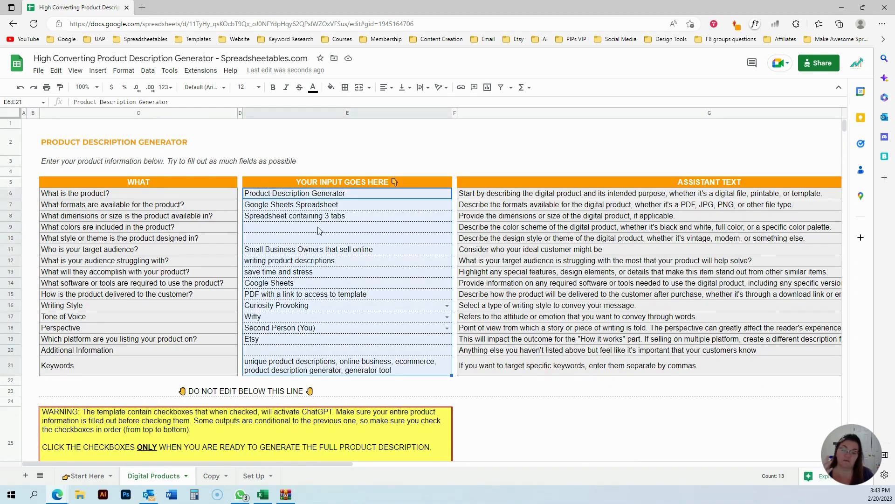
pyautogui.scroll(-10, 520, 356)
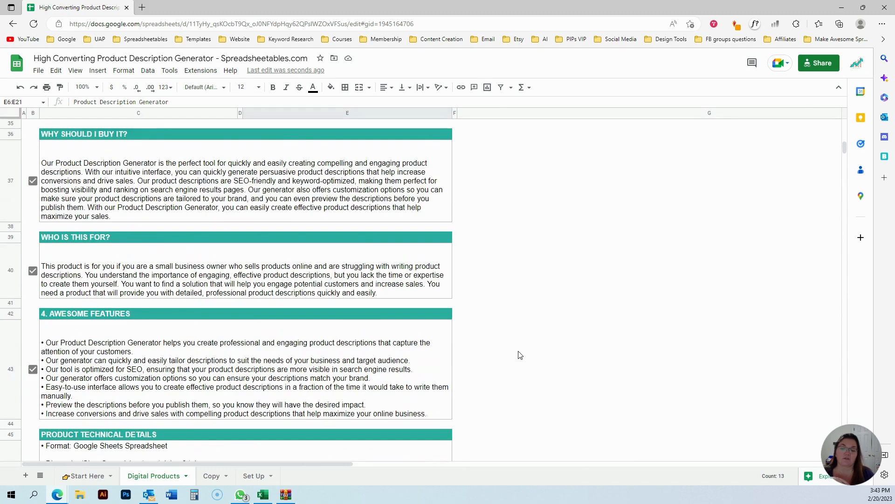
pyautogui.scroll(-8, 521, 355)
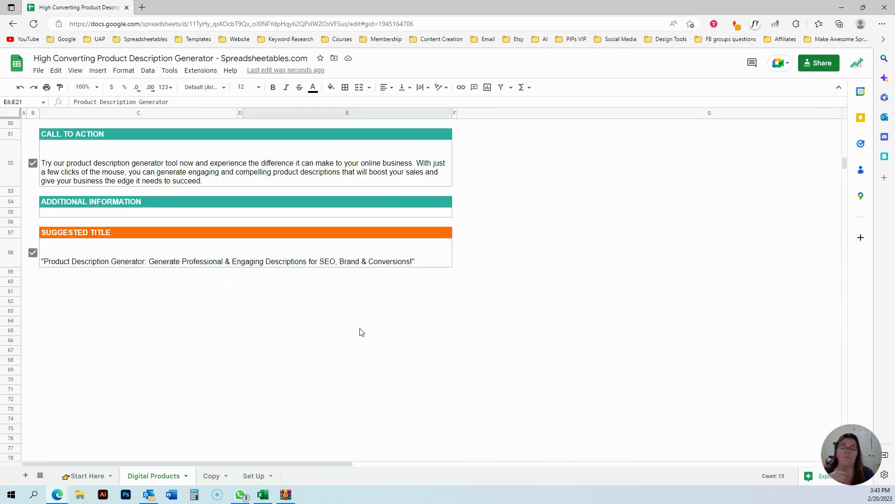
# Open the Copy sheet and inspect the combined product description cell and its concatenate formula.
pyautogui.click(211, 476)
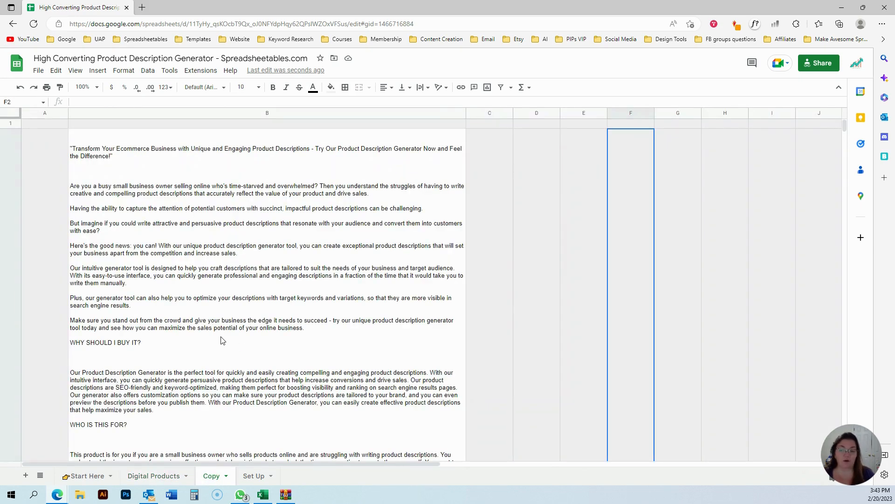
pyautogui.scroll(-3, 221, 340)
pyautogui.scroll(3, 222, 340)
pyautogui.click(222, 300)
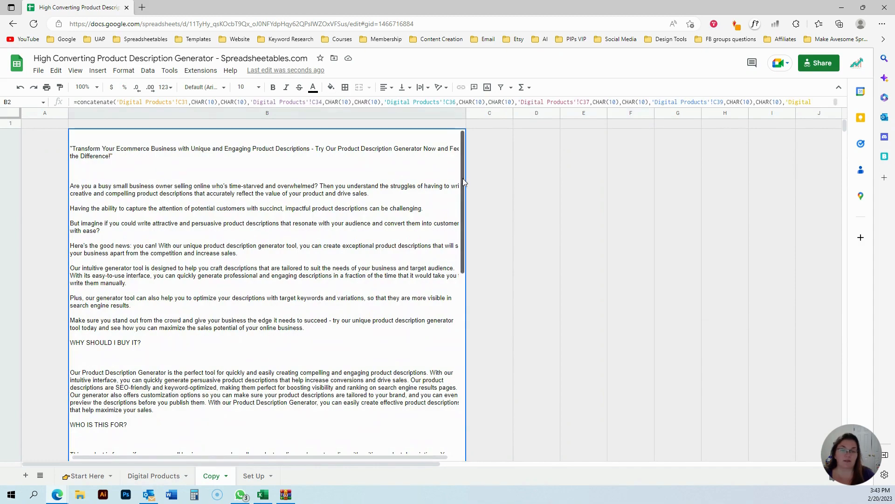
pyautogui.moveTo(463, 179); pyautogui.dragTo(462, 205)
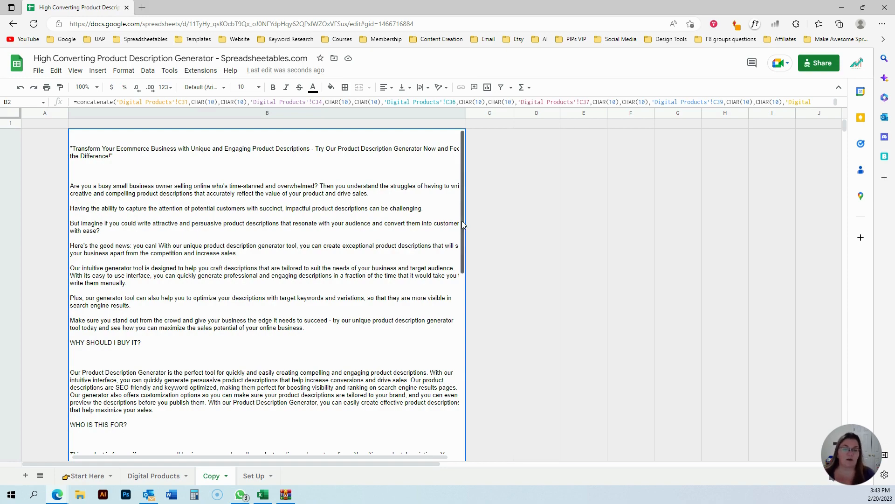
pyautogui.scroll(-6, 464, 215)
pyautogui.scroll(8, 285, 286)
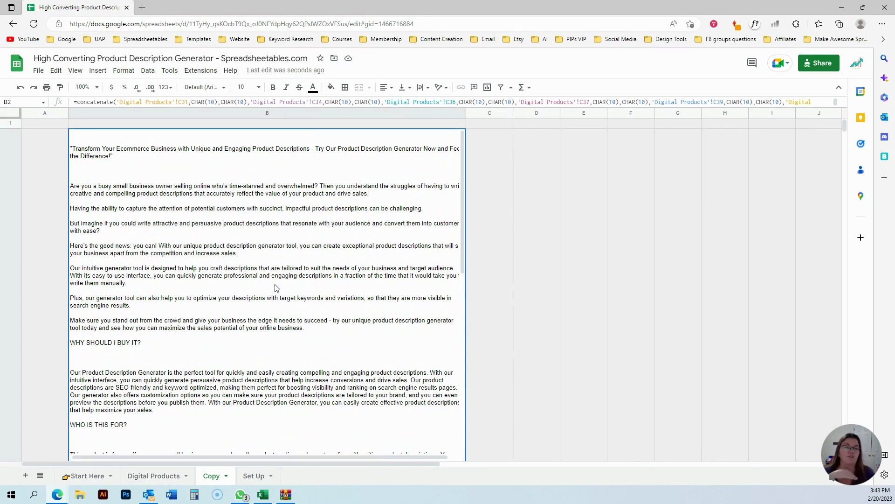
# Return to the Digital Products sheet and review each generated section from the headline through the suggested title.
pyautogui.click(157, 477)
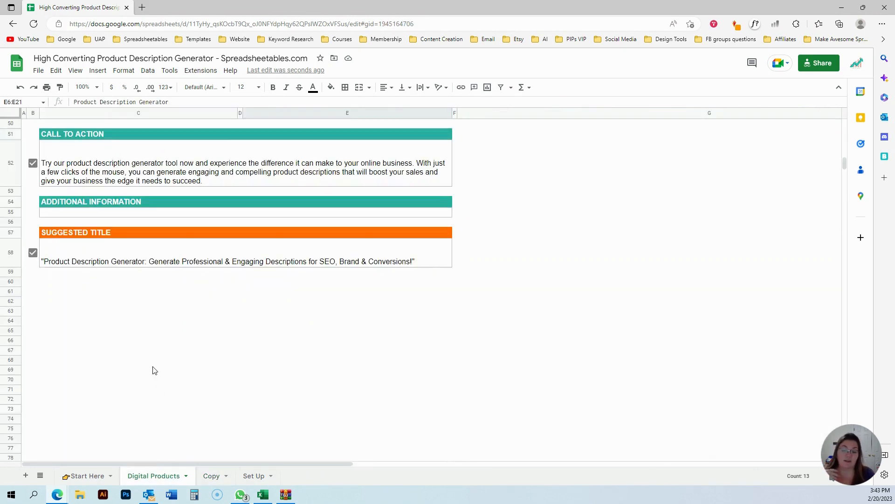
pyautogui.scroll(10, 195, 336)
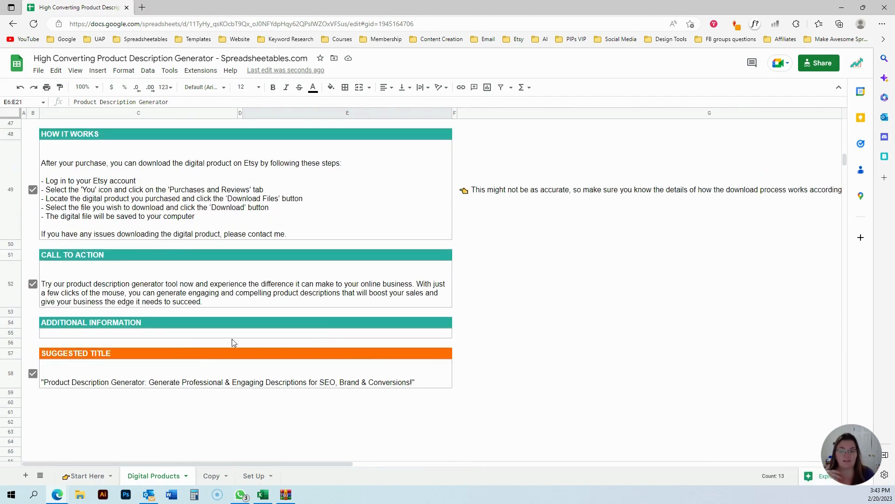
pyautogui.scroll(10, 476, 378)
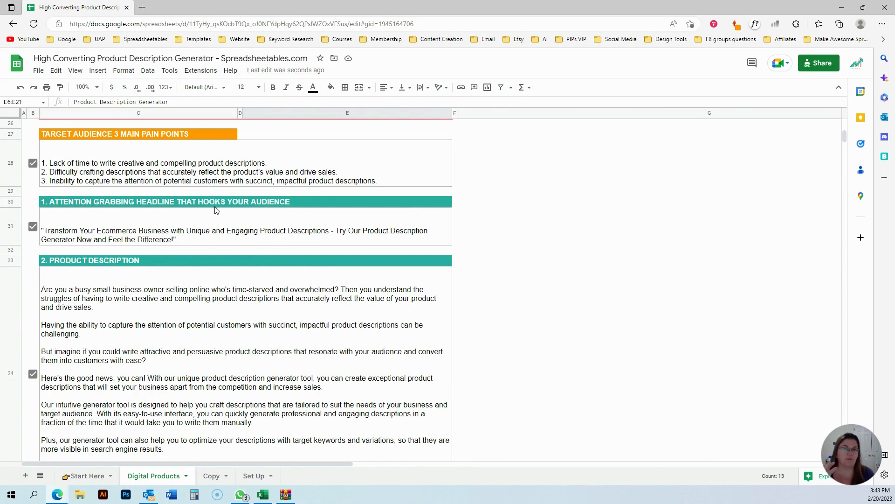
pyautogui.click(523, 243)
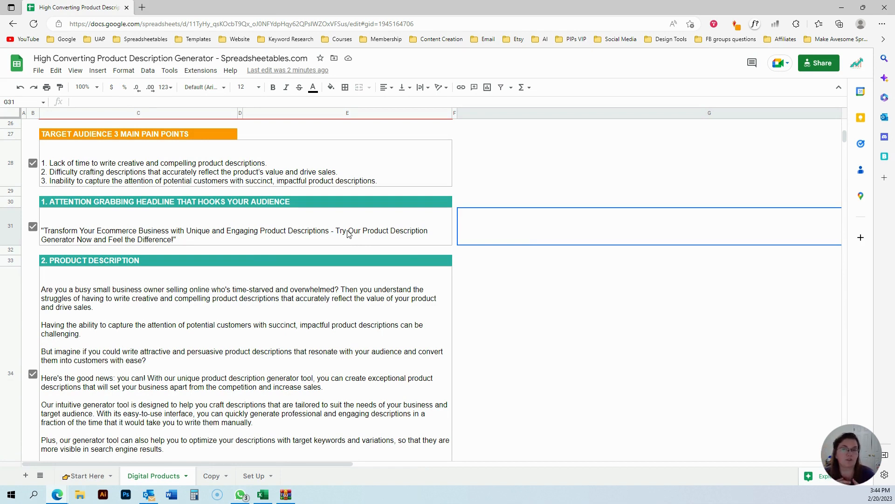
pyautogui.click(297, 265)
pyautogui.scroll(-3, 297, 267)
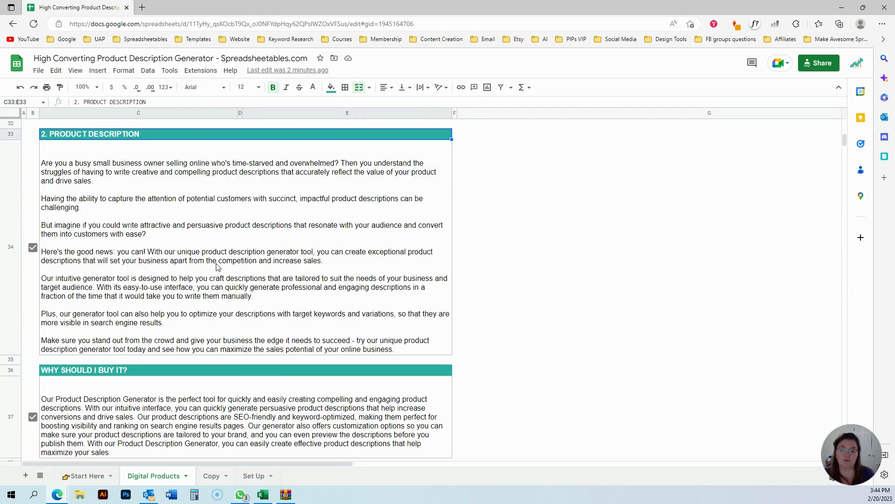
pyautogui.scroll(3, 216, 266)
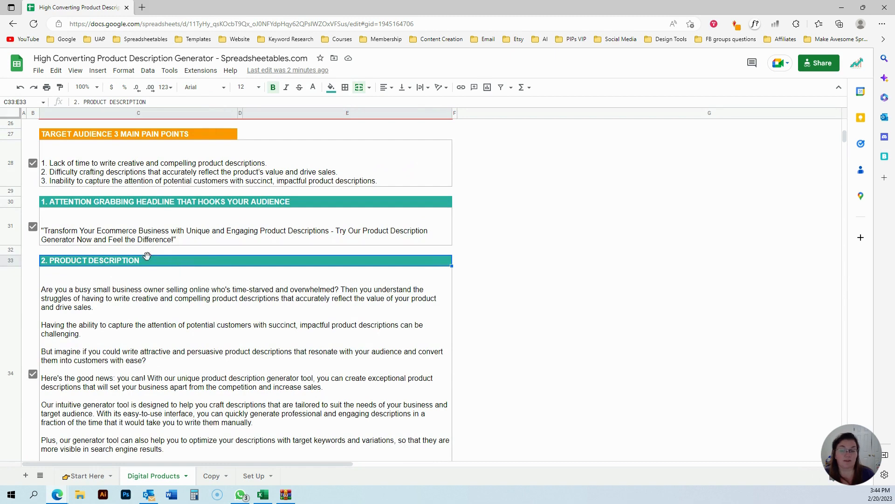
pyautogui.scroll(-3, 148, 264)
pyautogui.scroll(-6, 183, 337)
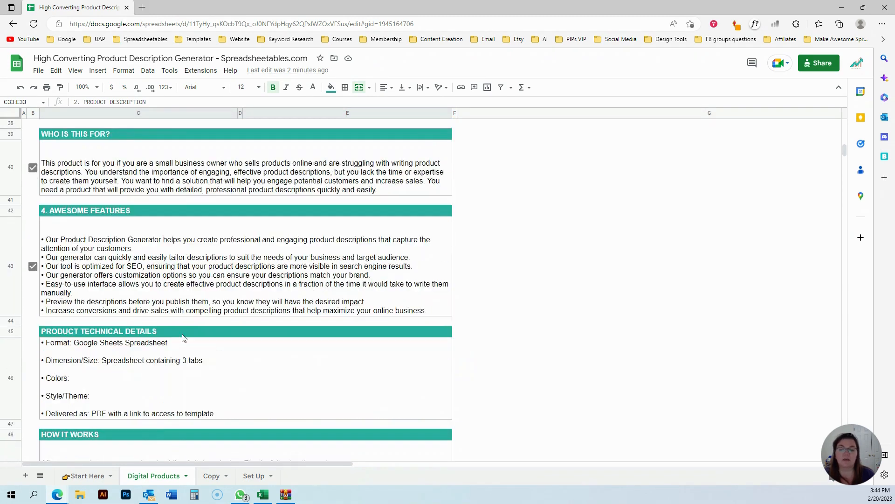
pyautogui.scroll(2, 127, 195)
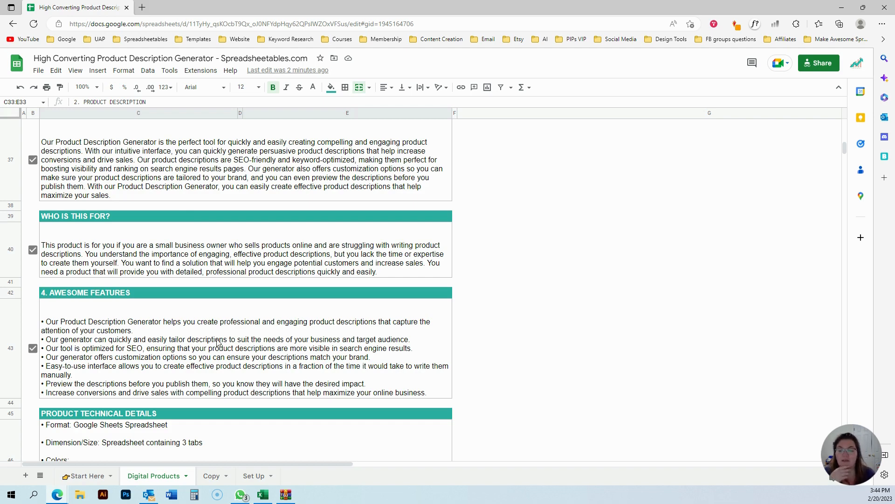
pyautogui.scroll(-3, 442, 379)
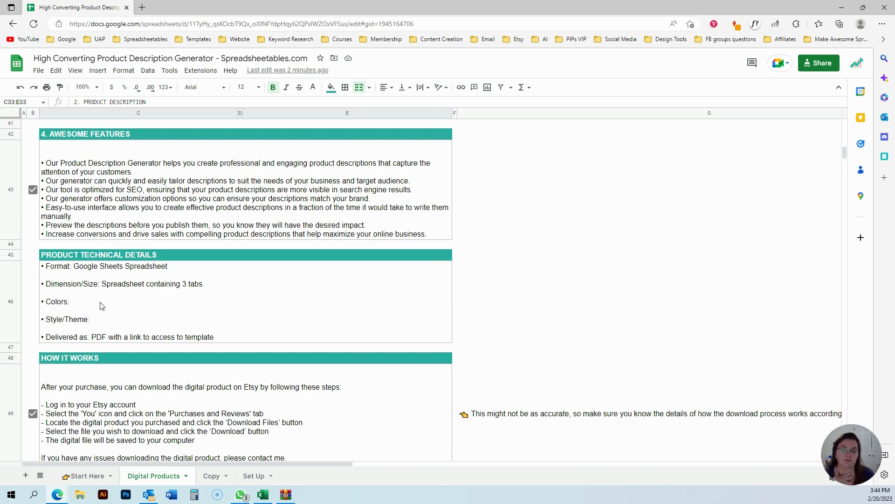
pyautogui.scroll(-5, 138, 361)
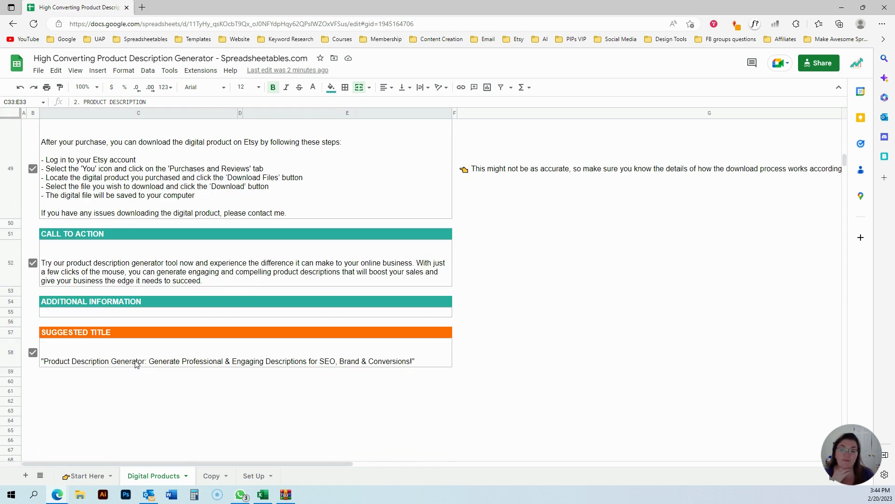
pyautogui.scroll(5, 135, 362)
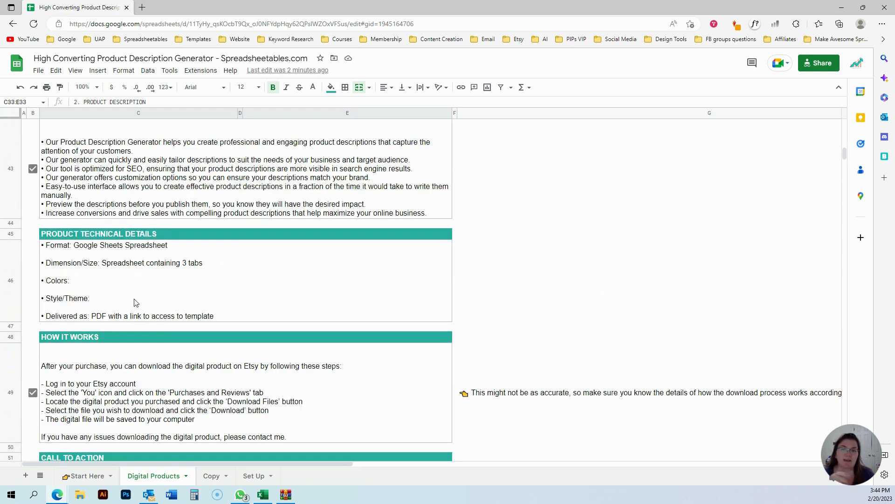